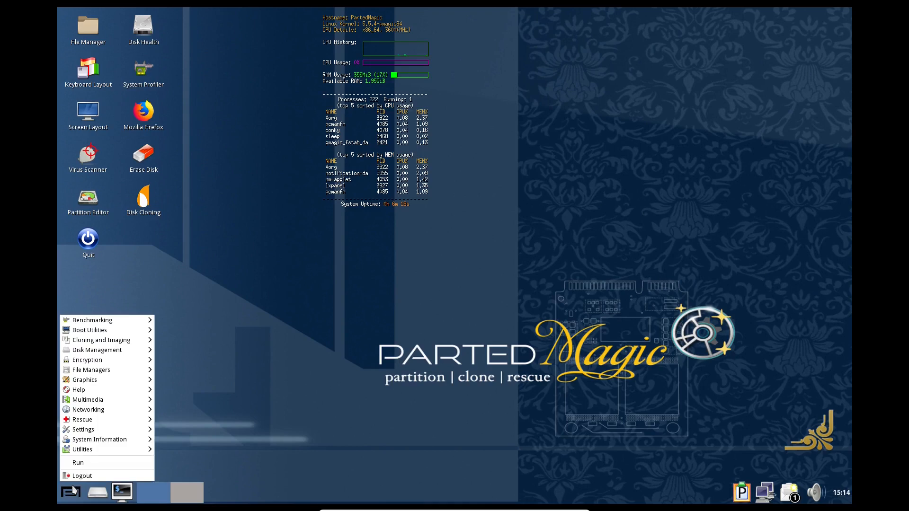
# Launch WxFixBoot, acknowledge the internet connection notice and move its main window to a clear area of the desktop.
pyautogui.moveTo(120, 331)
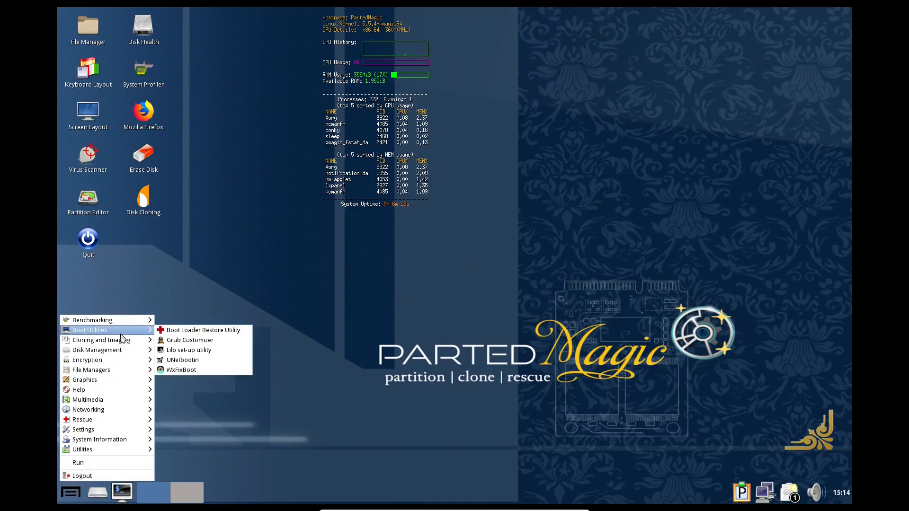
pyautogui.click(197, 368)
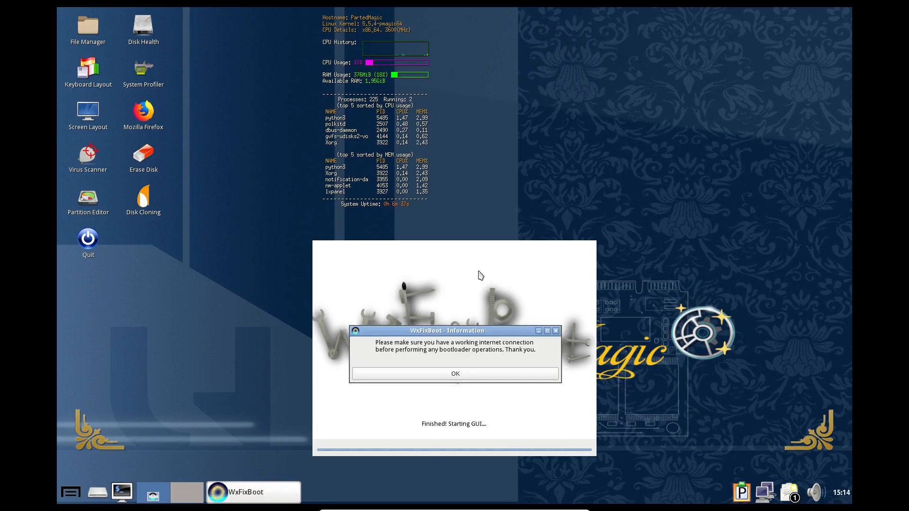
pyautogui.click(483, 374)
pyautogui.moveTo(200, 42); pyautogui.dragTo(575, 65)
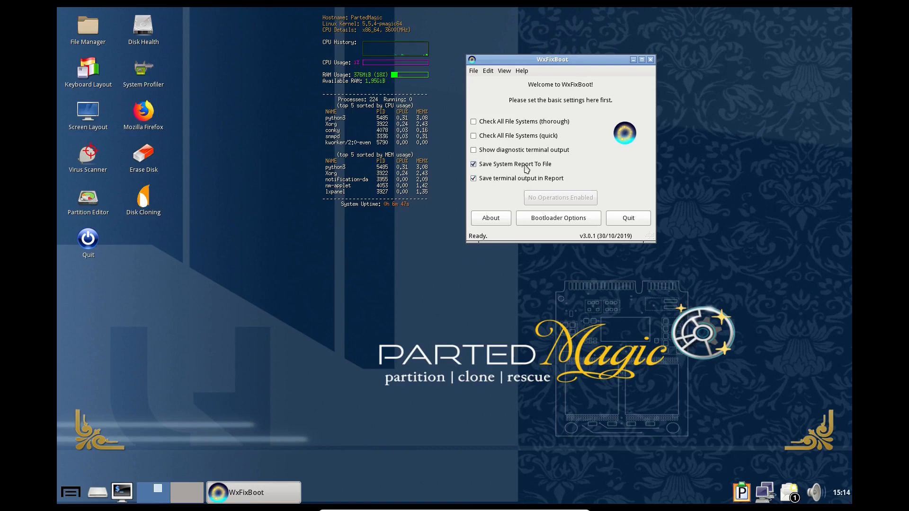
pyautogui.moveTo(588, 63); pyautogui.dragTo(567, 80)
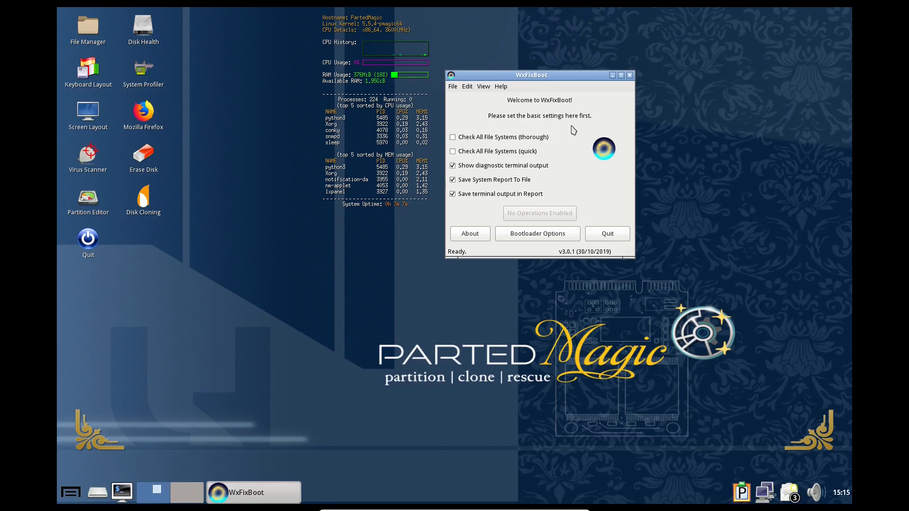
# Examine the system information on detected disks, operating systems and bootloaders, and close it.
pyautogui.click(485, 87)
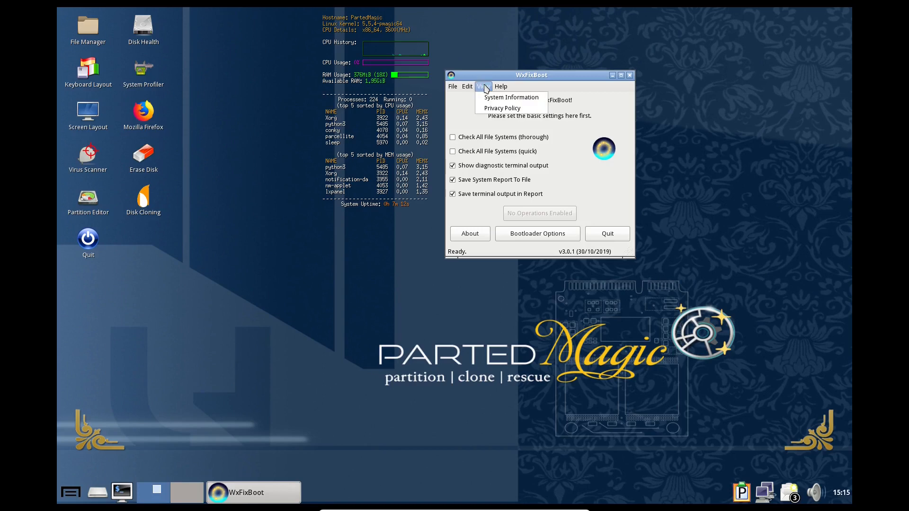
pyautogui.click(491, 98)
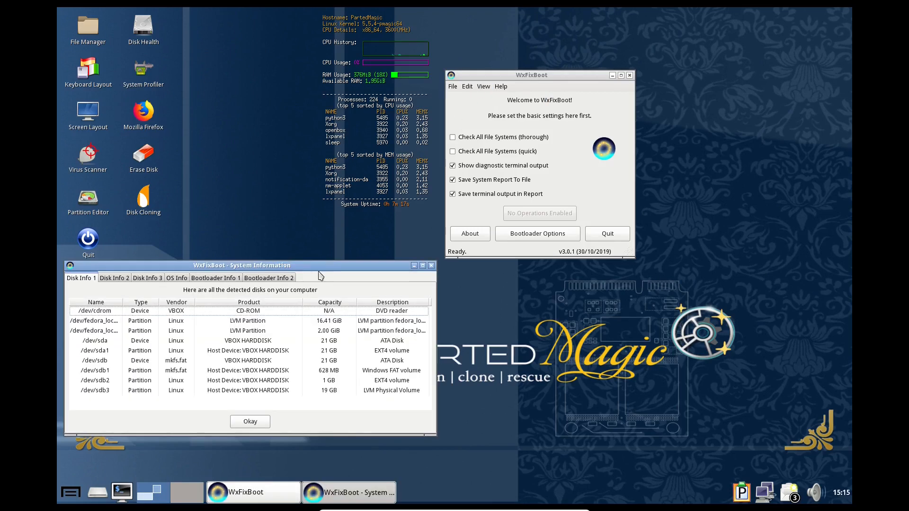
pyautogui.moveTo(302, 266); pyautogui.dragTo(368, 265)
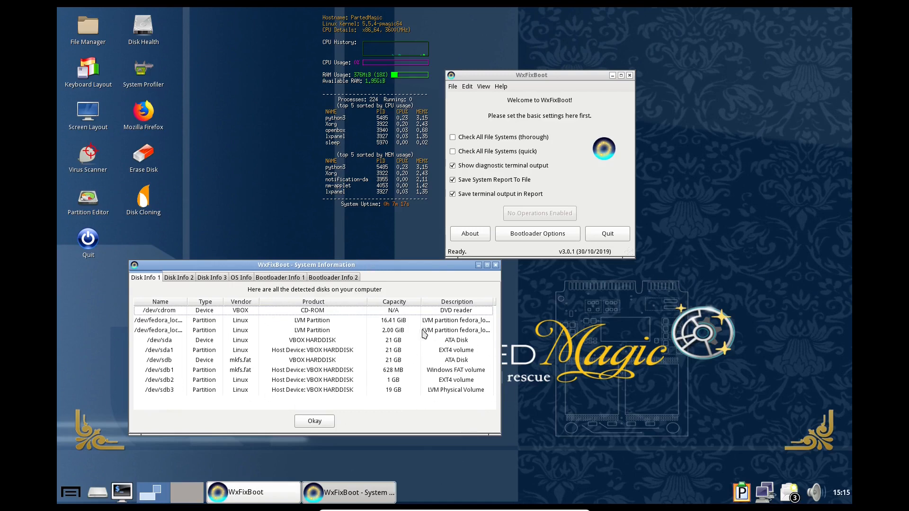
pyautogui.click(179, 278)
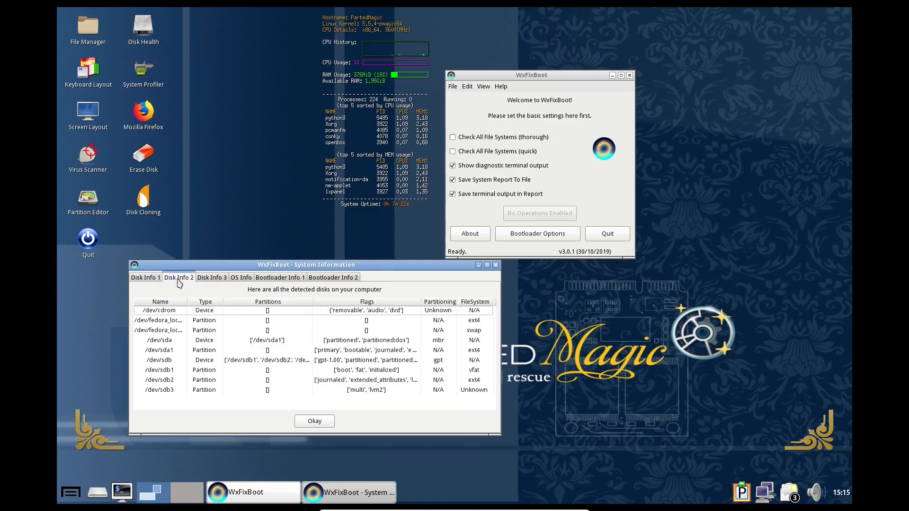
pyautogui.click(212, 279)
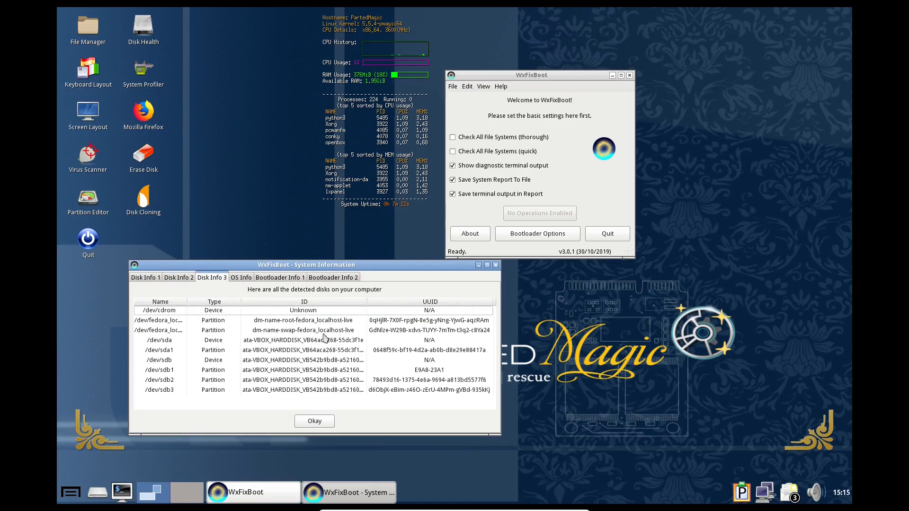
pyautogui.click(237, 280)
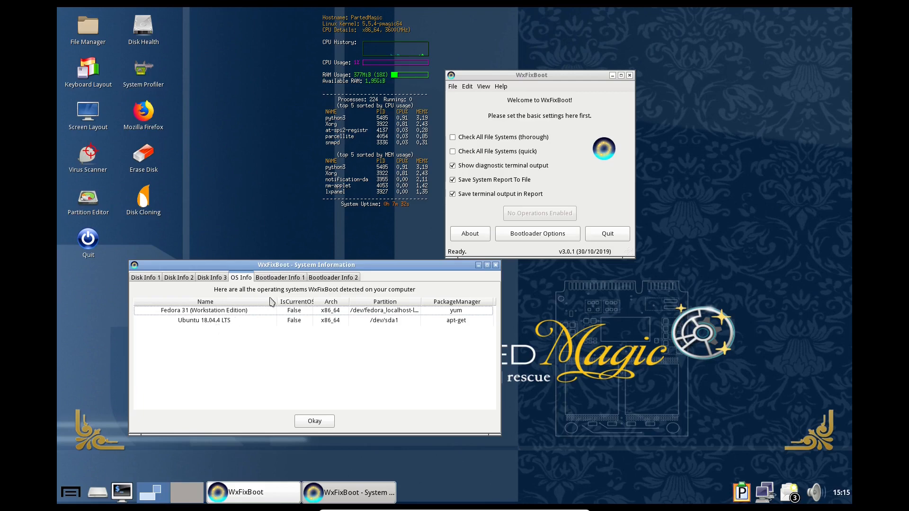
pyautogui.click(292, 278)
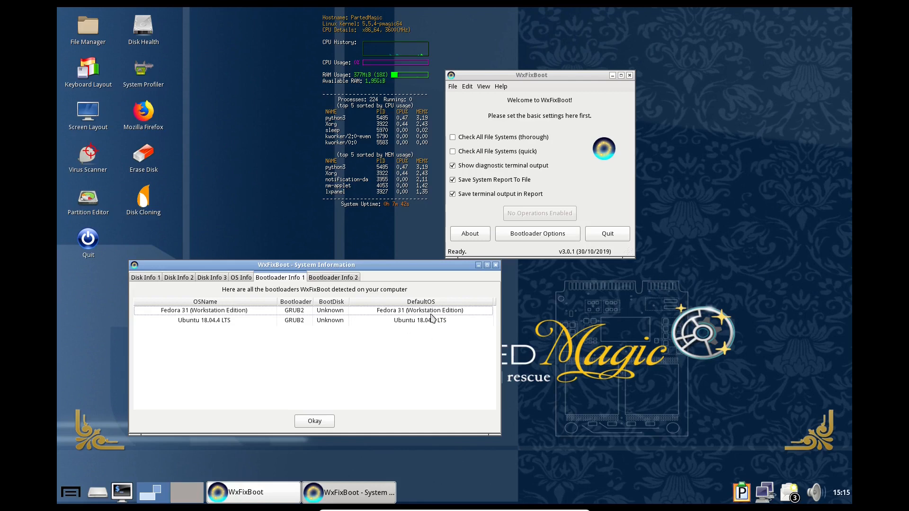
pyautogui.click(348, 280)
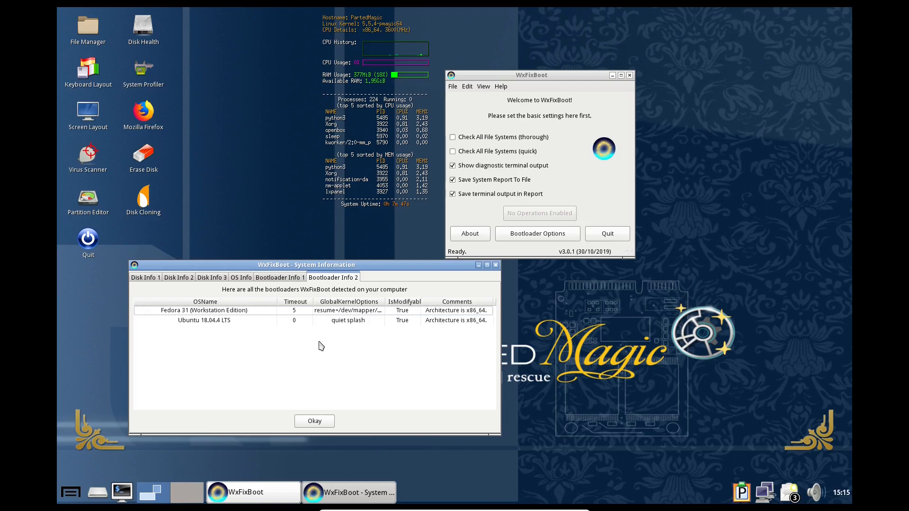
pyautogui.click(290, 281)
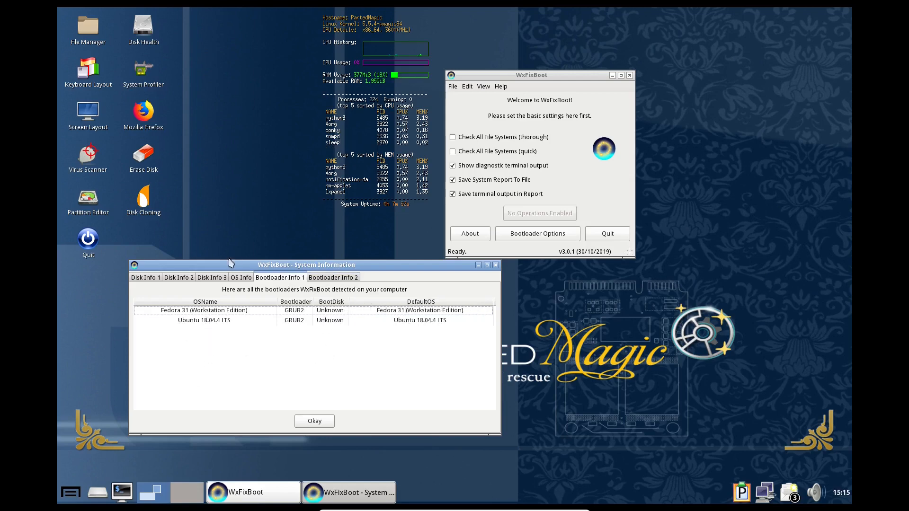
pyautogui.click(316, 421)
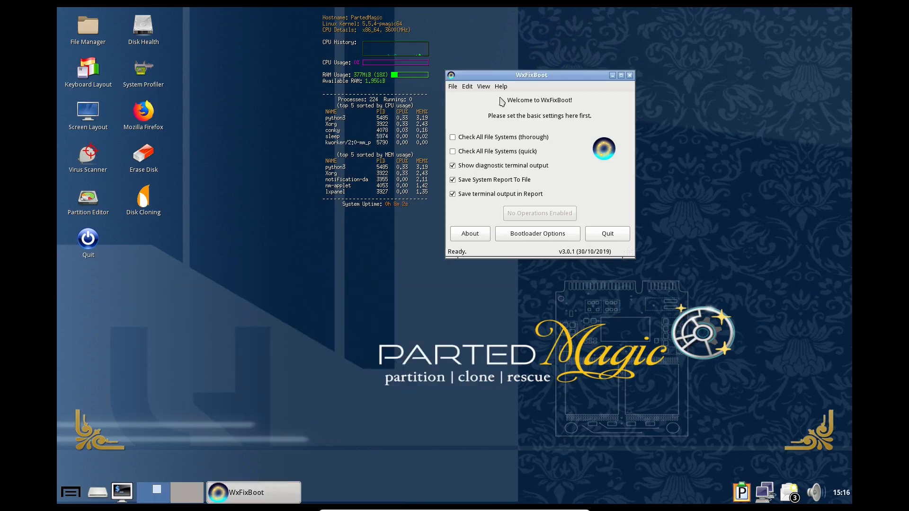
# View WxFixBoot's privacy policy and close it.
pyautogui.click(484, 87)
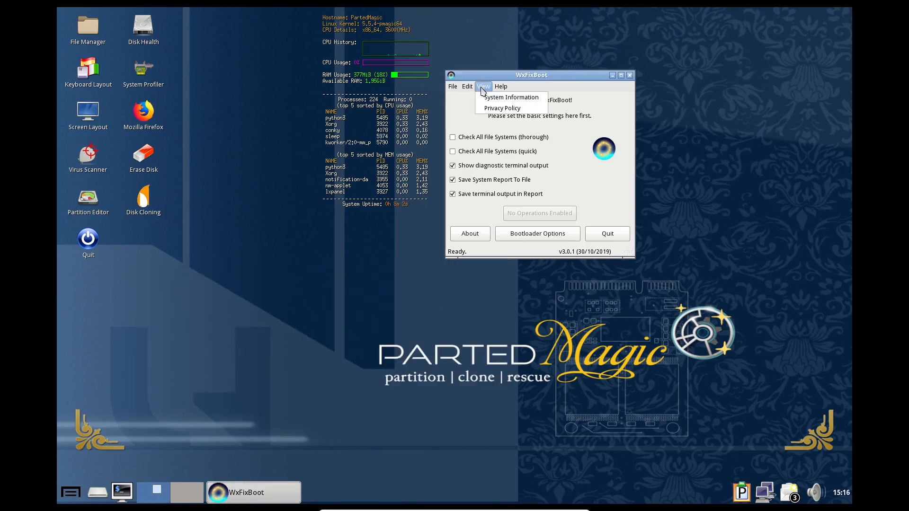
pyautogui.click(490, 111)
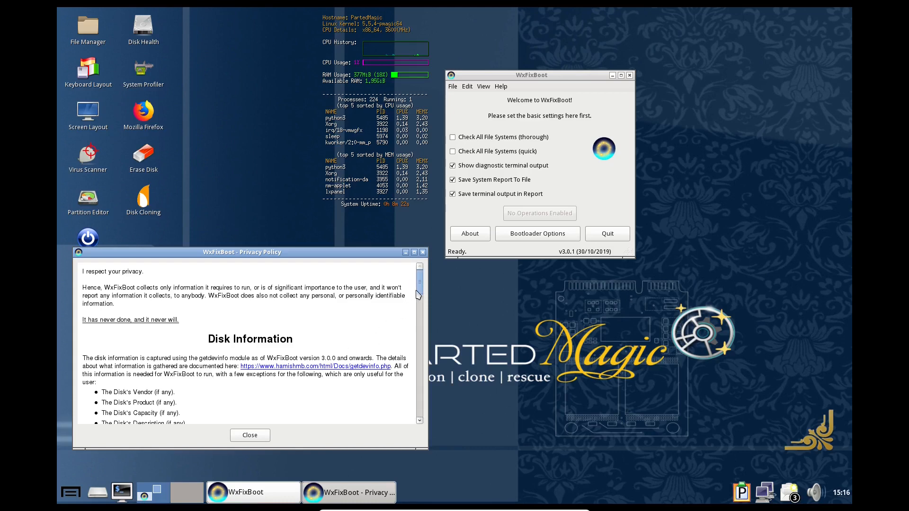
pyautogui.click(250, 435)
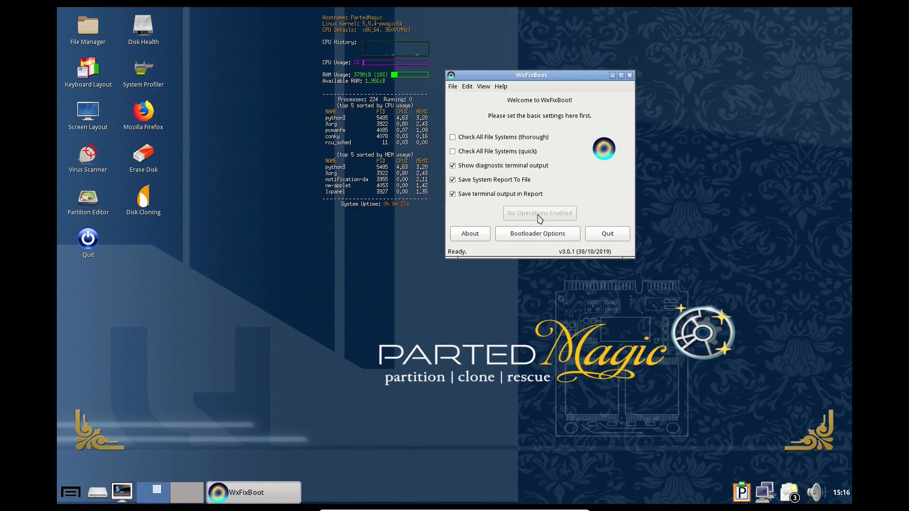
# Open the bootloader options and enable fixing/reinstalling GRUB2 for Fedora 31 (Workstation Edition).
pyautogui.click(528, 238)
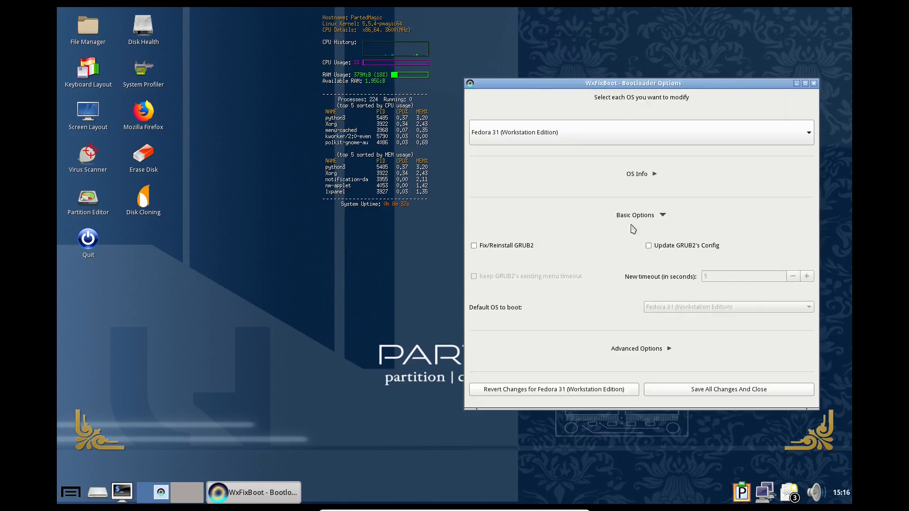
pyautogui.moveTo(590, 85); pyautogui.dragTo(563, 62)
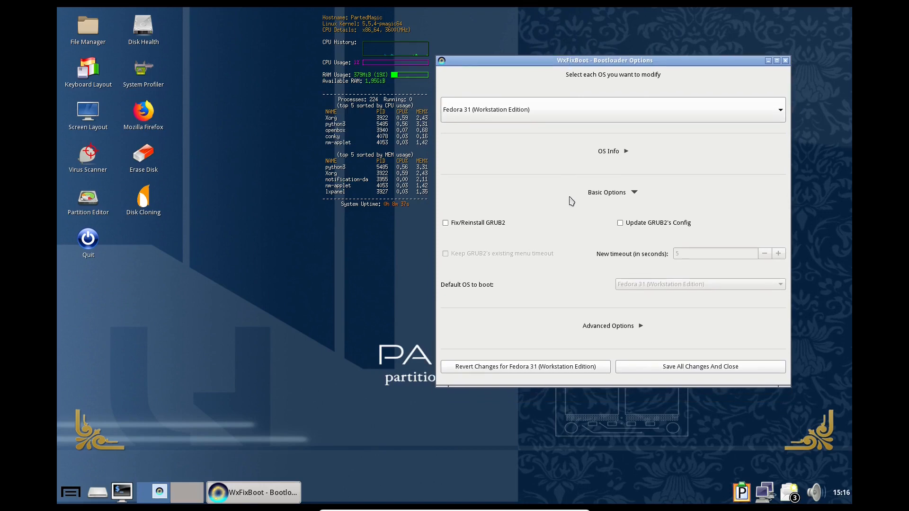
pyautogui.click(500, 229)
# Replace GRUB2's existing menu timeout with 0 seconds and choose Fedora 31 (Workstation Edition) as the default OS to boot.
pyautogui.click(509, 258)
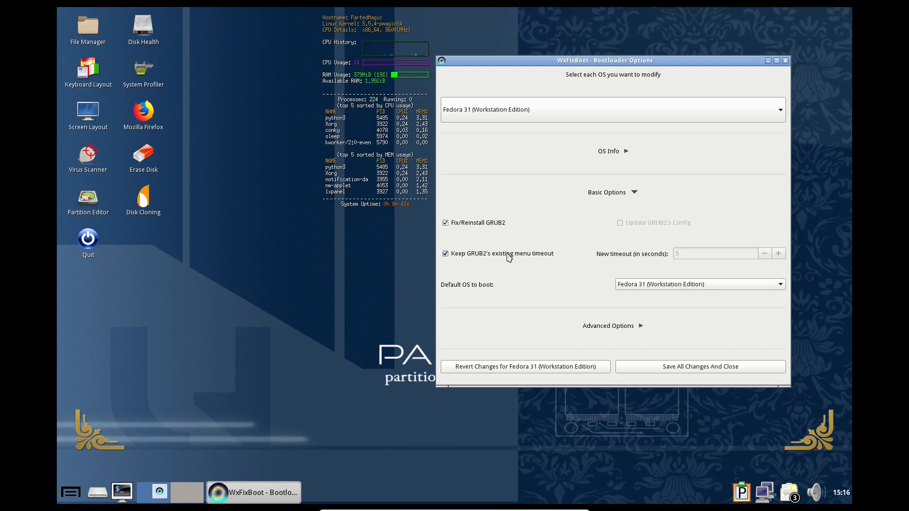
pyautogui.click(509, 257)
pyautogui.click(765, 253)
pyautogui.click(764, 254)
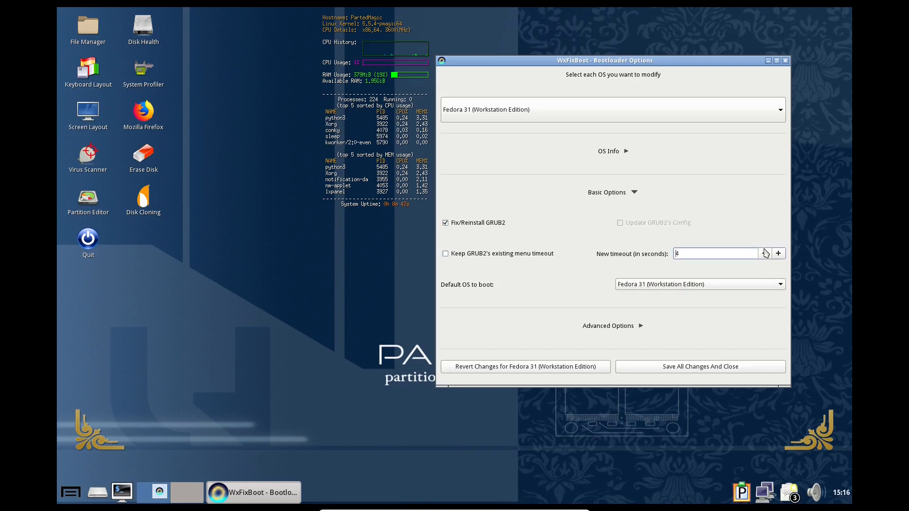
pyautogui.click(765, 254)
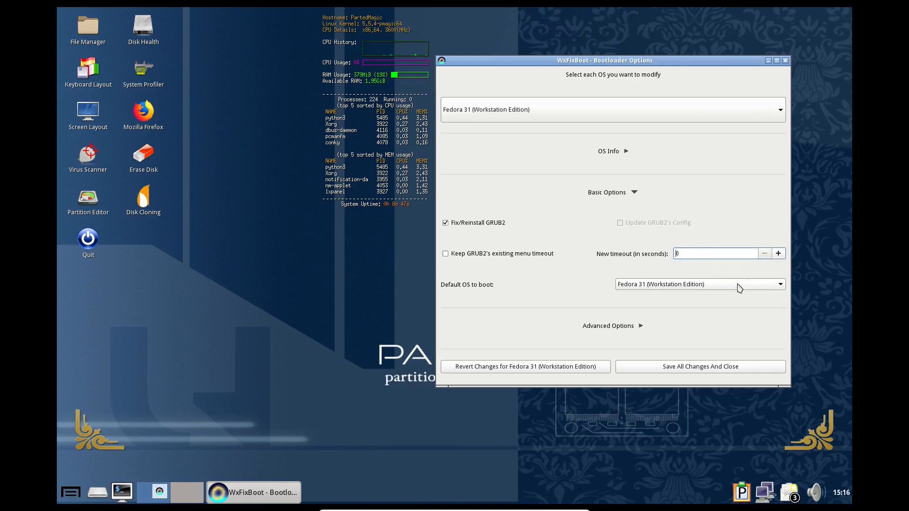
pyautogui.click(658, 286)
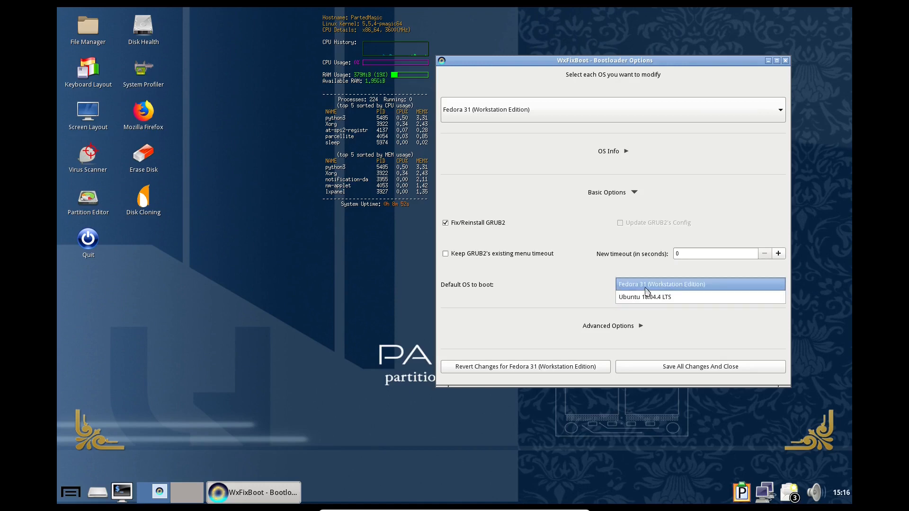
pyautogui.click(641, 288)
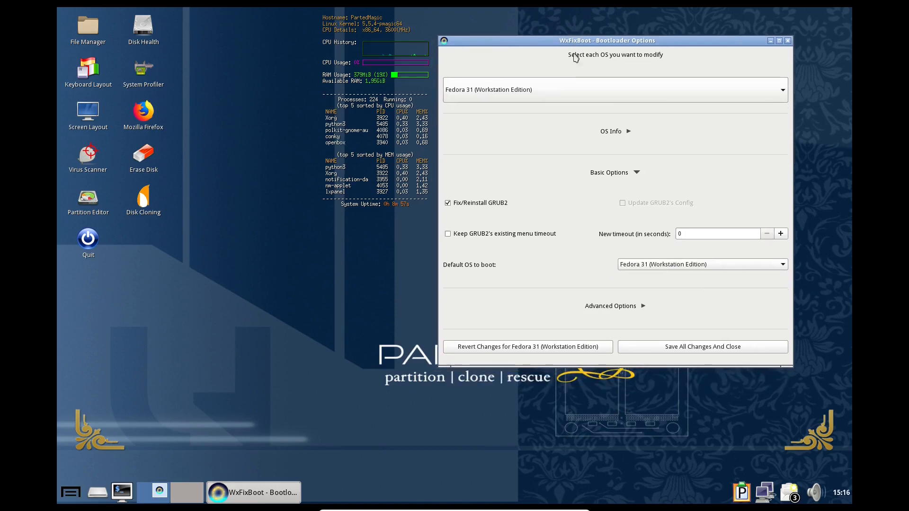
# Expand the advanced options and read through Fedora's full GRUB2 kernel options, leaving the existing kernel options kept.
pyautogui.click(608, 308)
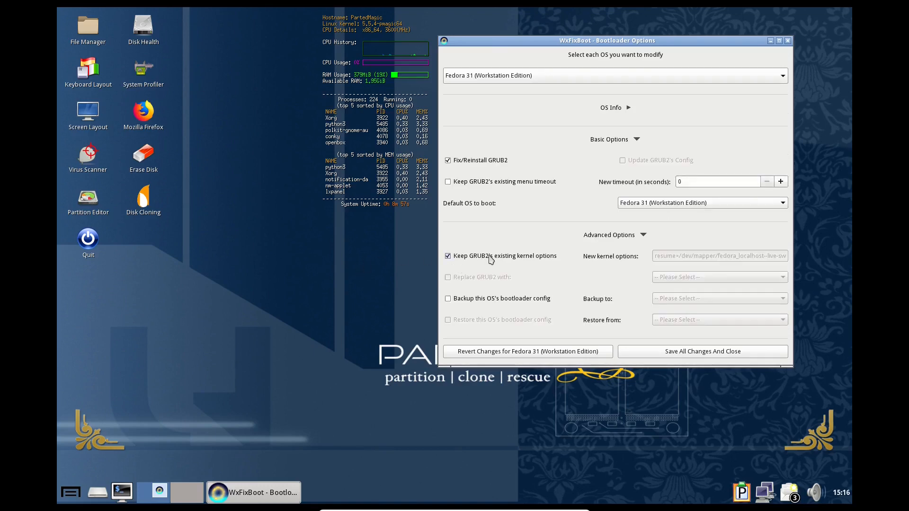
pyautogui.click(527, 261)
pyautogui.click(728, 256)
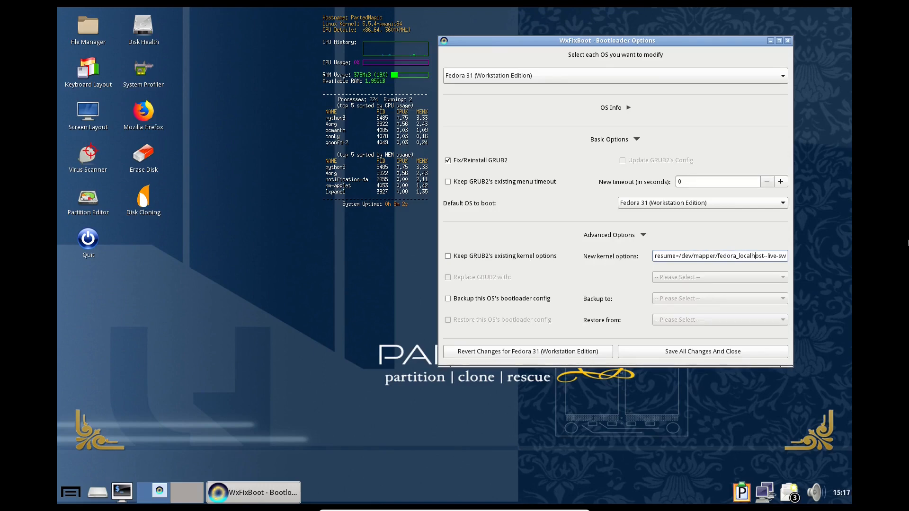
pyautogui.press('Right')
pyautogui.press('Right')
pyautogui.press('Right')
pyautogui.press('Right')
pyautogui.press('Right')
pyautogui.press('Right')
pyautogui.press('Right')
pyautogui.press('Right')
pyautogui.press('Right')
pyautogui.press('Right')
pyautogui.press('Right')
pyautogui.press('Right')
pyautogui.press('Right')
pyautogui.press('Right')
pyautogui.press('Right')
pyautogui.press('Right')
pyautogui.press('Right')
pyautogui.press('Right')
pyautogui.press('Right')
pyautogui.press('Right')
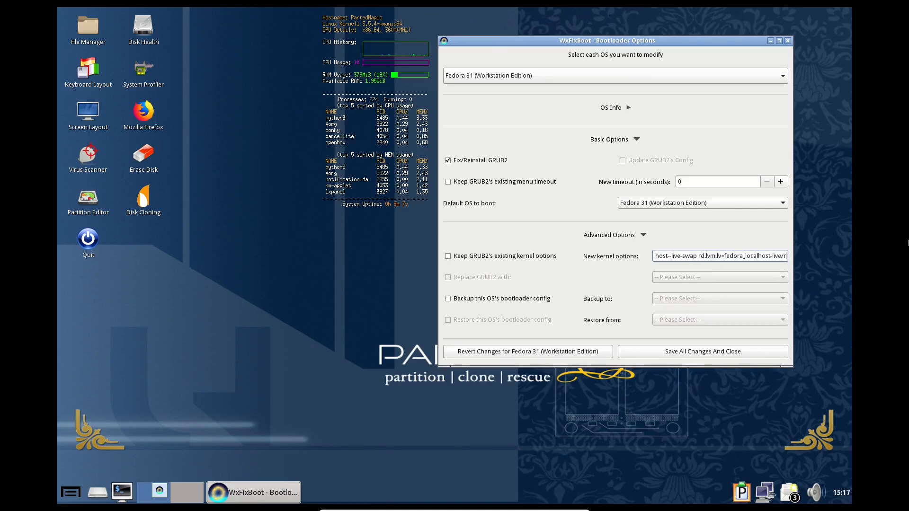
pyautogui.press('Right')
pyautogui.press('Right')
pyautogui.press('Right')
pyautogui.press('Right')
pyautogui.press('Right')
pyautogui.press('Right')
pyautogui.press('Right')
pyautogui.press('Right')
pyautogui.press('Right')
pyautogui.press('Right')
pyautogui.press('Right')
pyautogui.press('Right')
pyautogui.press('Right')
pyautogui.press('Right')
pyautogui.press('Right')
pyautogui.press('Right')
pyautogui.press('Right')
pyautogui.press('Right')
pyautogui.press('Right')
pyautogui.press('Right')
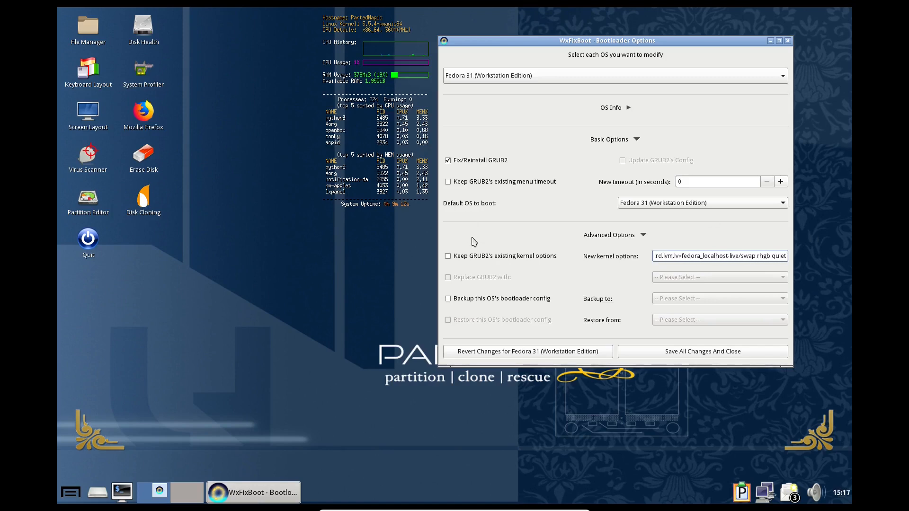
pyautogui.click(472, 257)
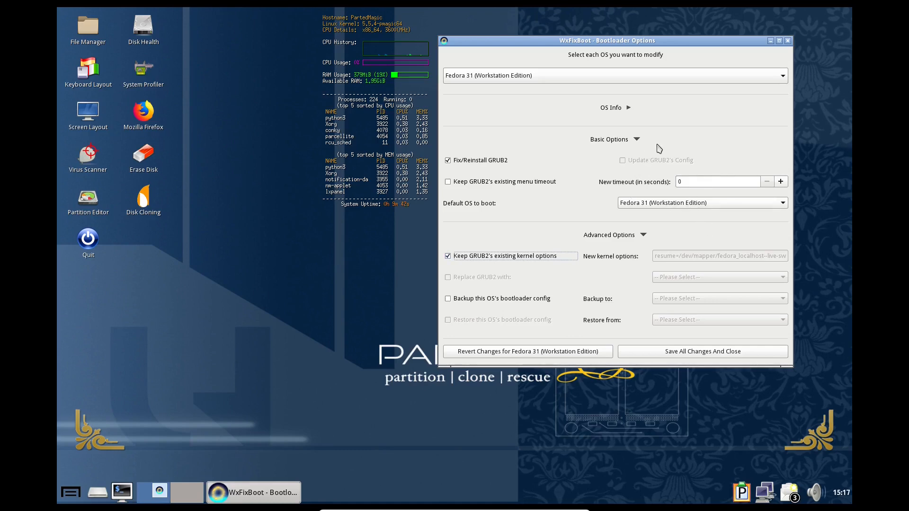
# Switch the OS to modify to Ubuntu 18.04.4 LTS and acknowledge the UEFI partition notice.
pyautogui.click(610, 76)
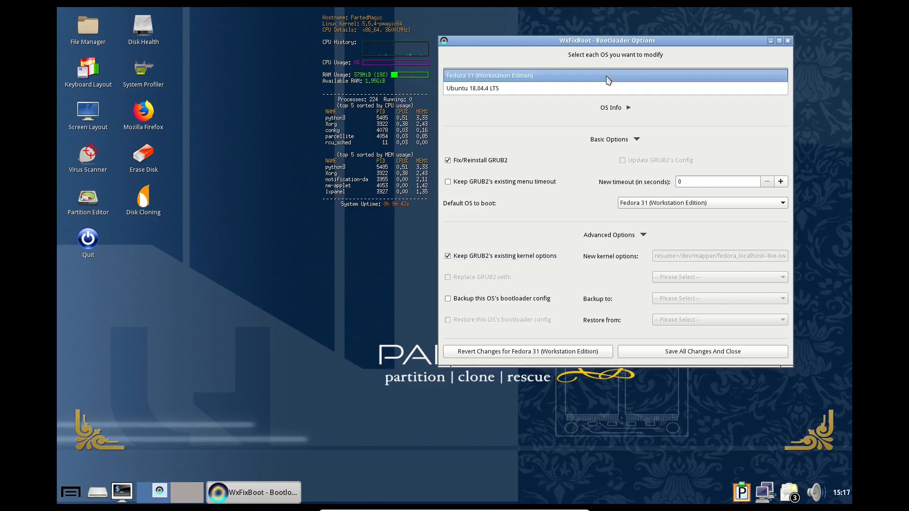
pyautogui.click(586, 89)
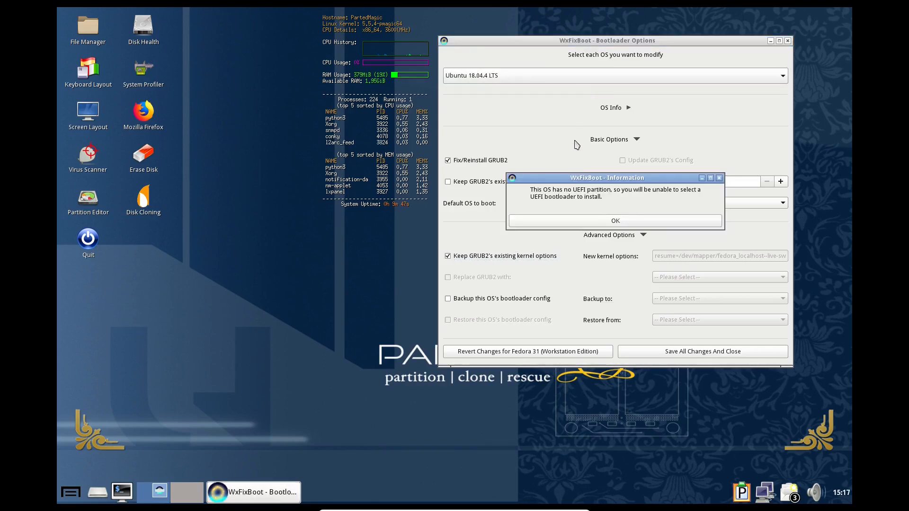
pyautogui.click(651, 219)
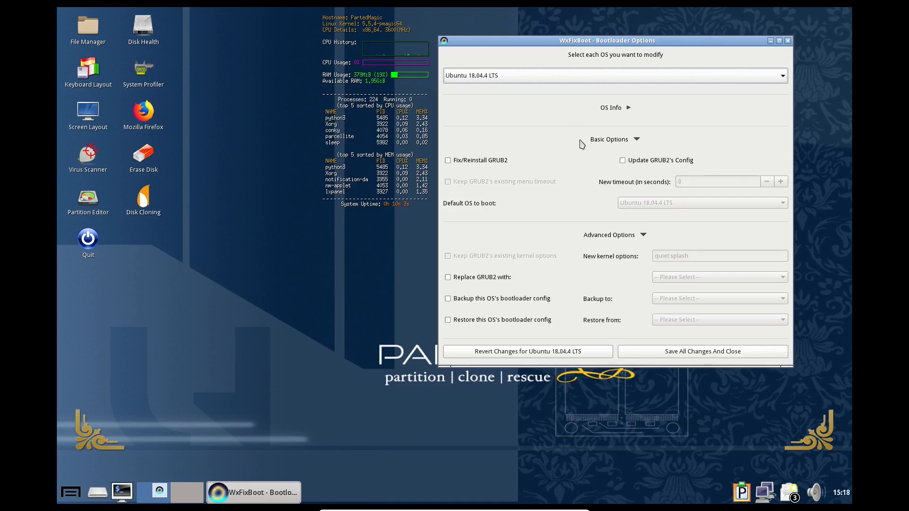
# Expand the OS info for the detected systems and open its more detailed system information.
pyautogui.moveTo(567, 41); pyautogui.dragTo(538, 38)
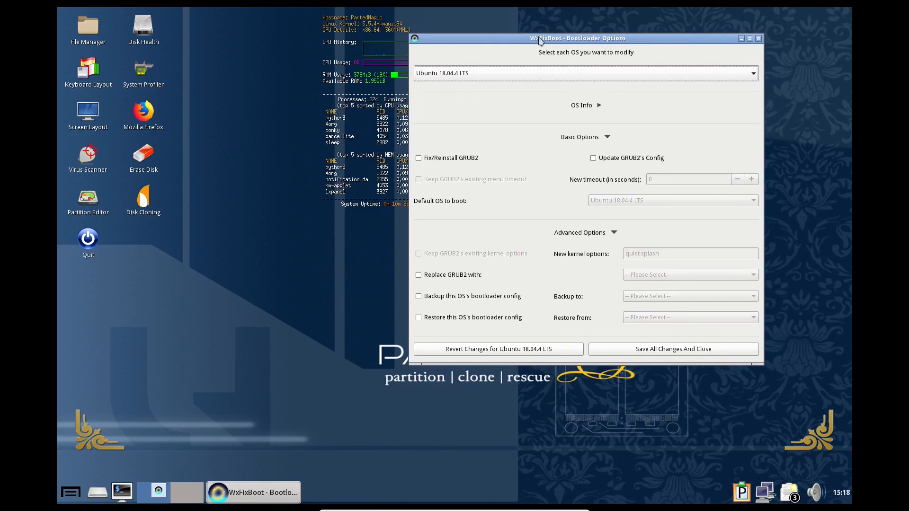
pyautogui.click(581, 105)
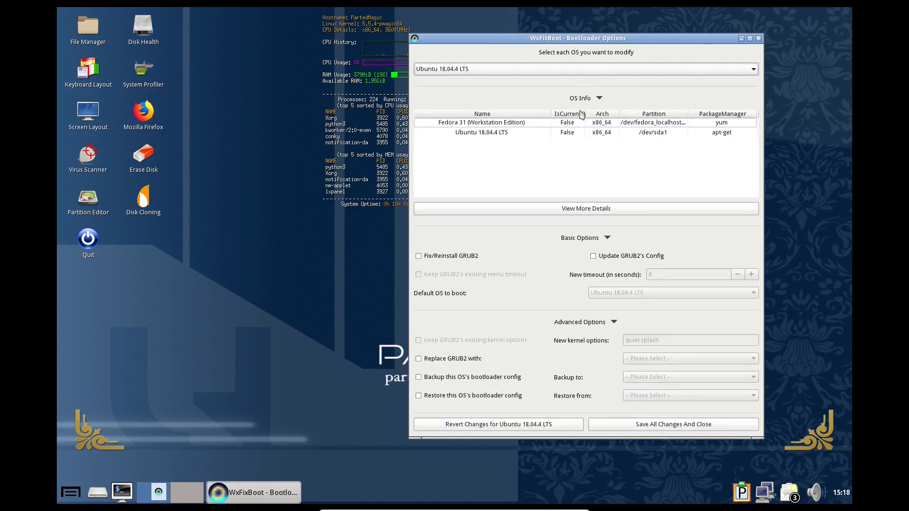
pyautogui.click(558, 209)
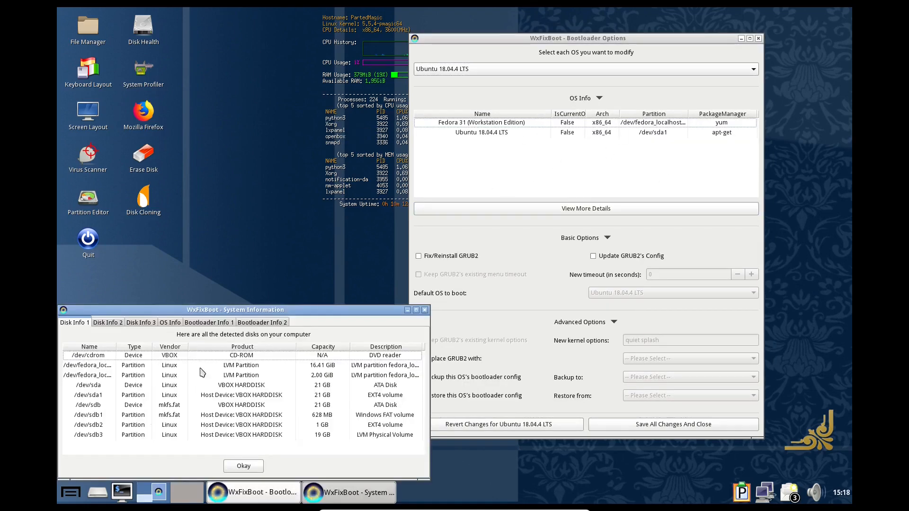
# Close the system information, collapse the OS info, and replace Ubuntu 18.04.4 LTS's GRUB2 with LILO, acknowledging the warning.
pyautogui.click(425, 311)
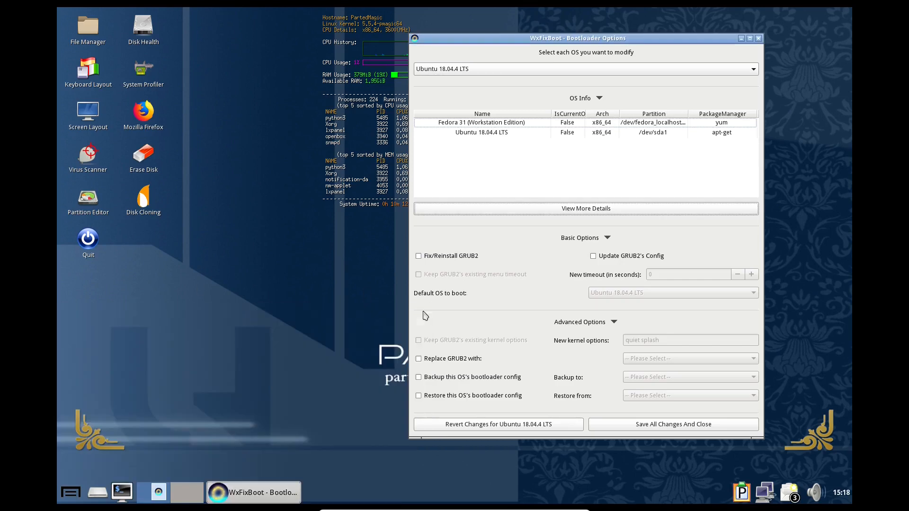
pyautogui.click(582, 100)
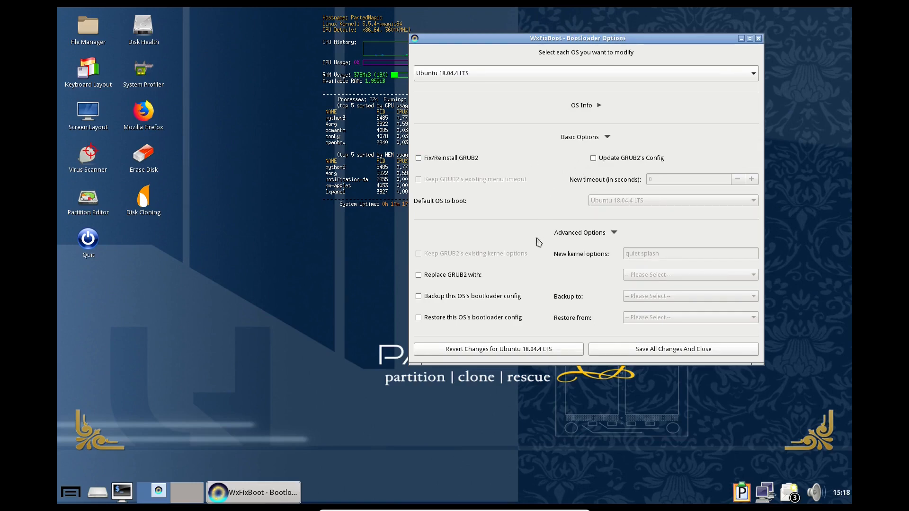
pyautogui.click(466, 277)
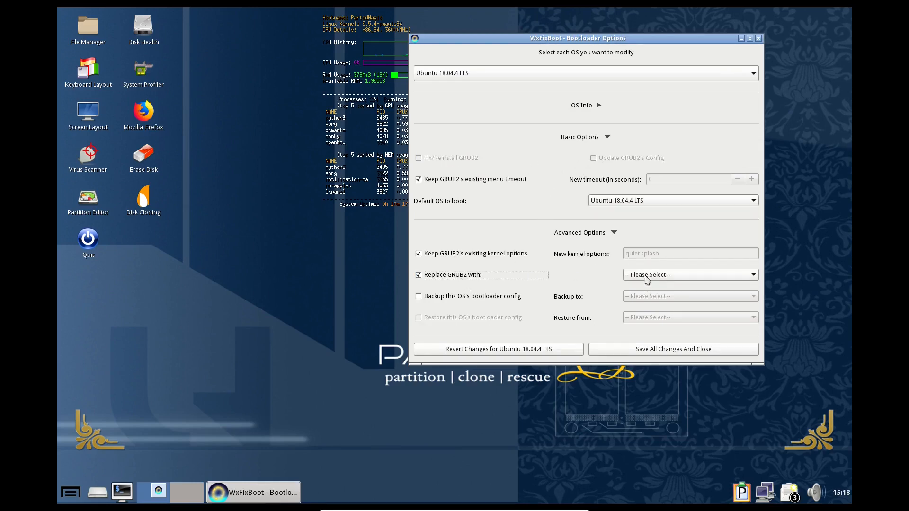
pyautogui.click(647, 279)
pyautogui.click(643, 286)
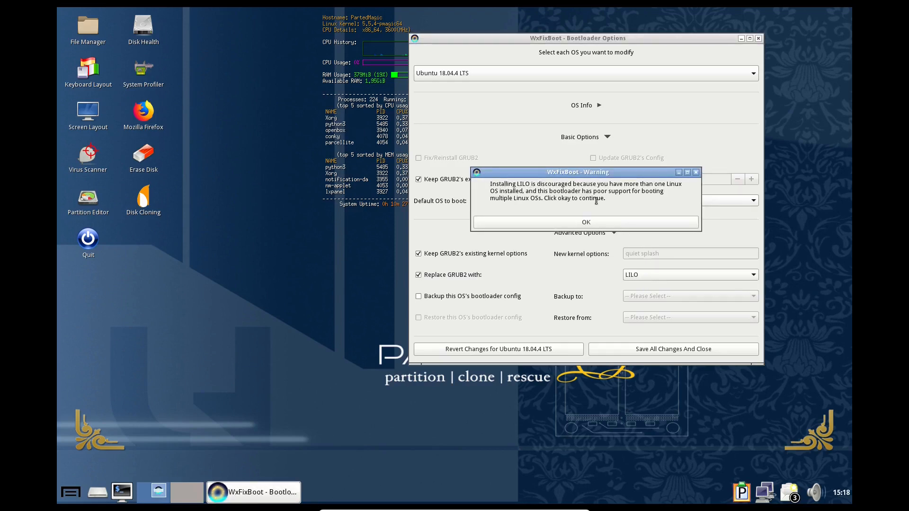
pyautogui.click(592, 223)
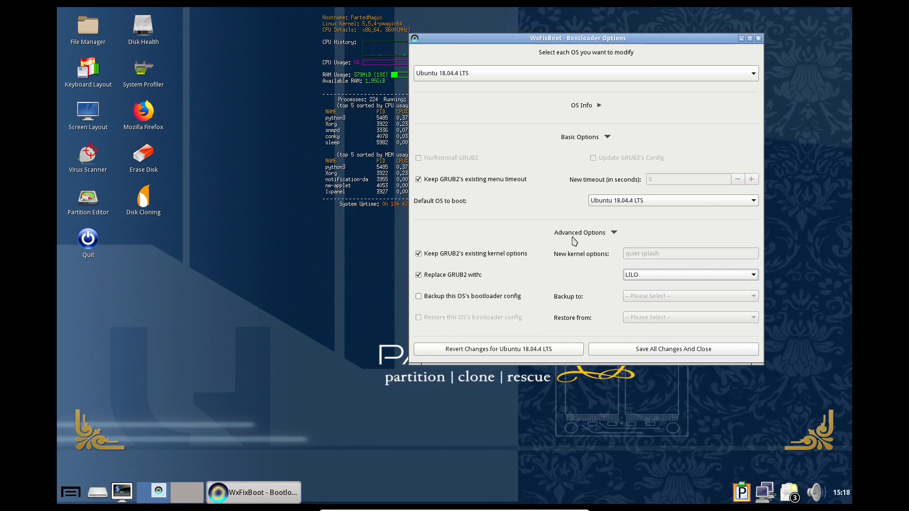
# Keep Ubuntu's existing kernel options, set its new menu timeout to 3 seconds, and save all bootloader changes.
pyautogui.click(486, 254)
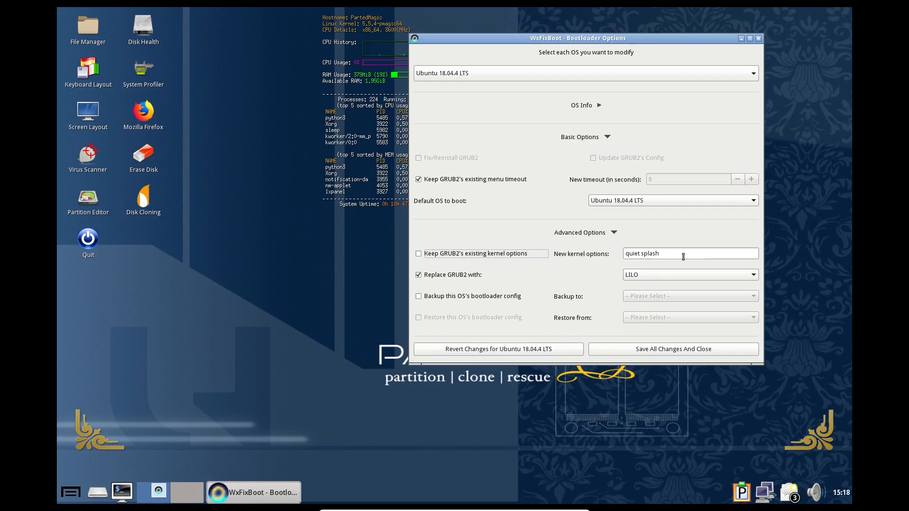
pyautogui.click(530, 256)
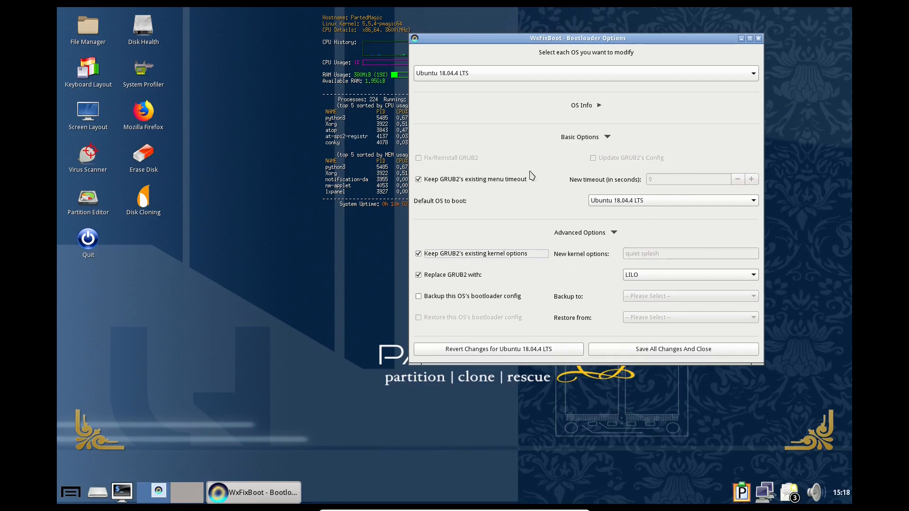
pyautogui.click(513, 181)
pyautogui.click(750, 181)
pyautogui.click(750, 181)
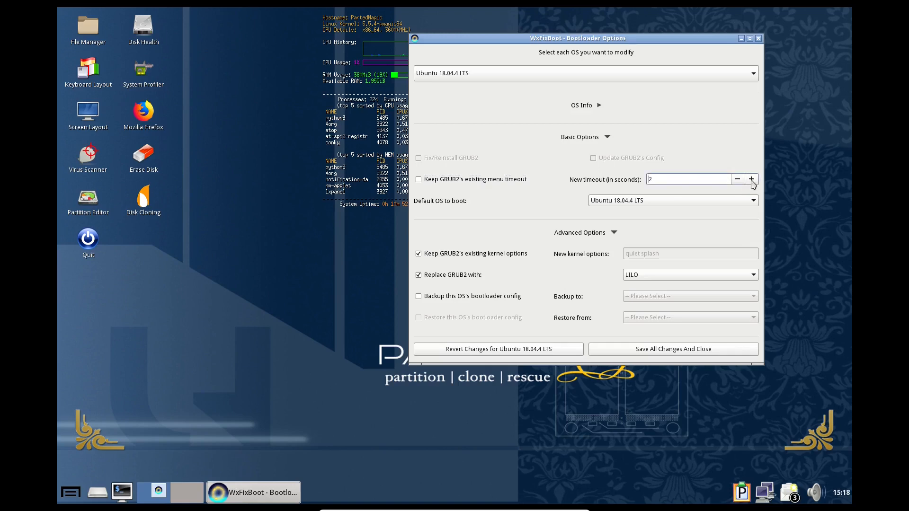
pyautogui.click(749, 182)
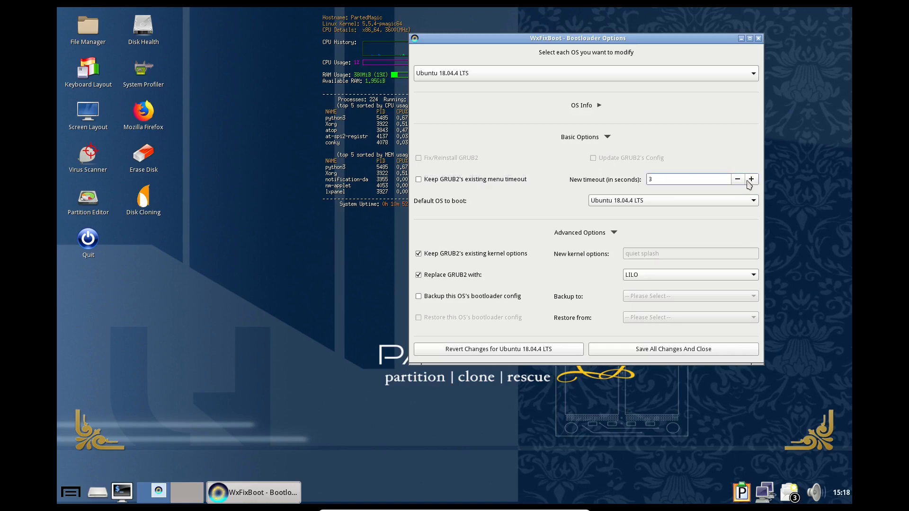
pyautogui.click(623, 350)
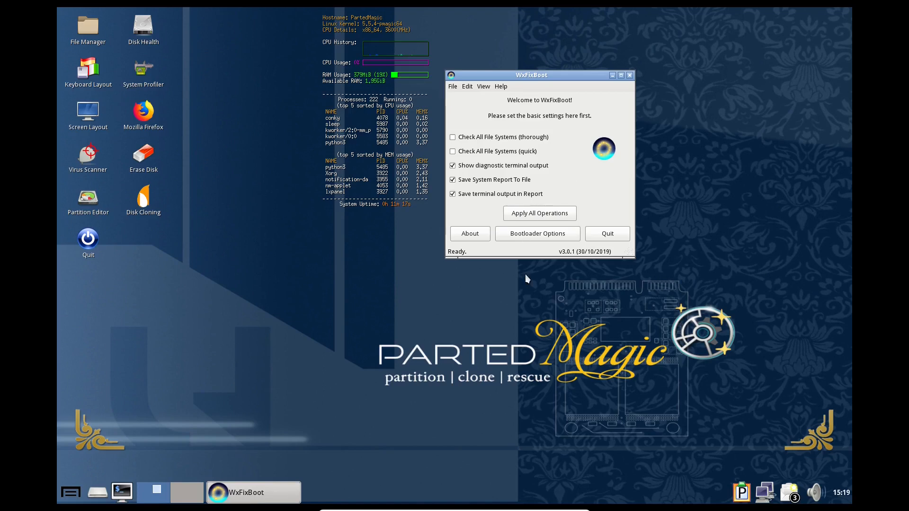
# Apply all configured operations, accept the initial notices including the internet connection test, and show the terminal output.
pyautogui.click(538, 214)
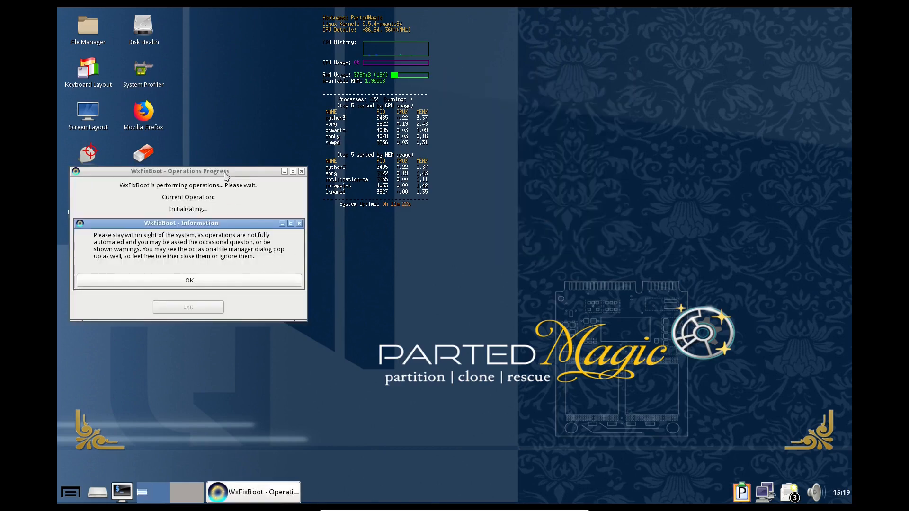
pyautogui.click(204, 283)
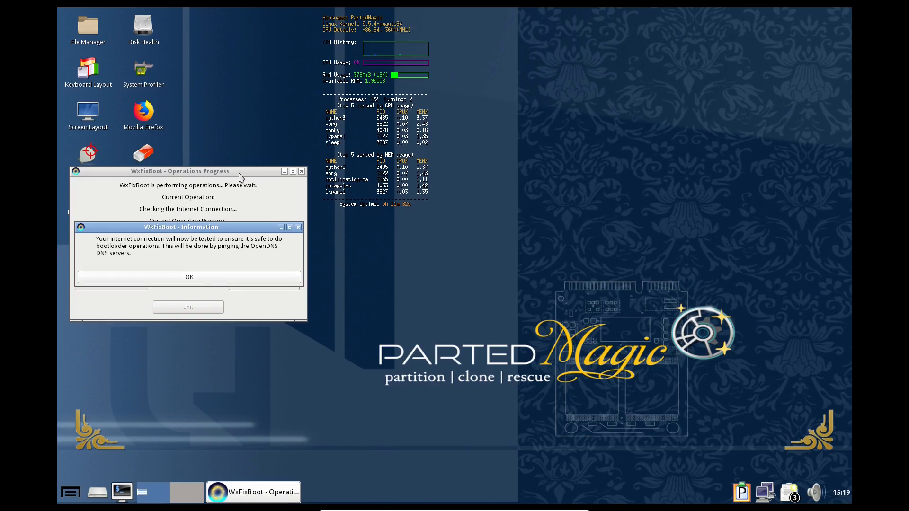
pyautogui.moveTo(211, 227); pyautogui.dragTo(442, 205)
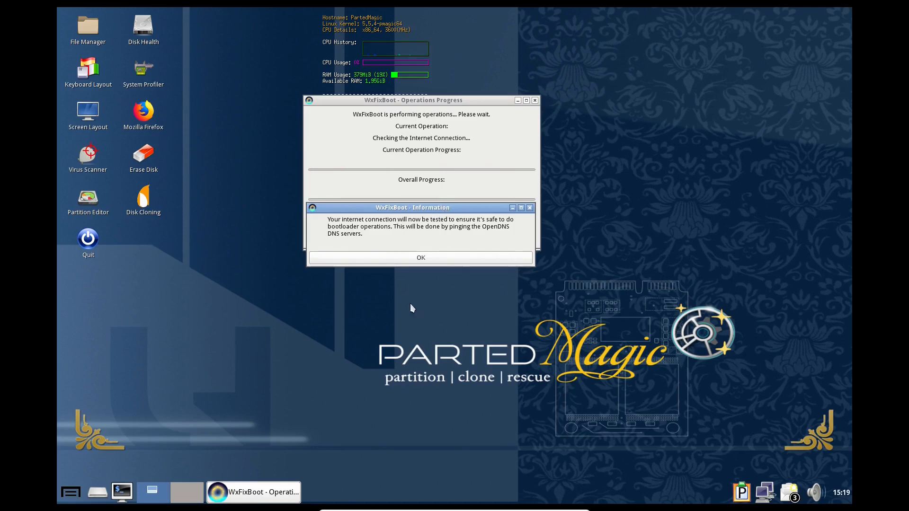
pyautogui.click(393, 258)
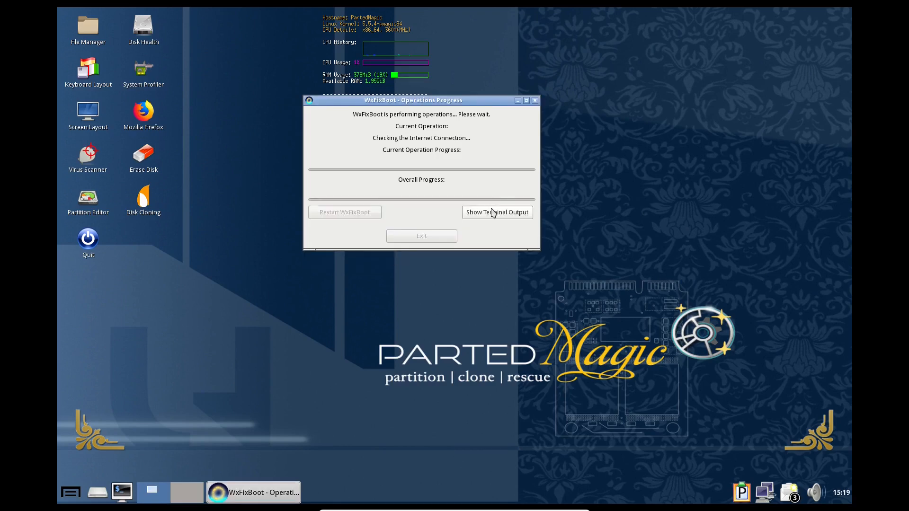
pyautogui.click(493, 213)
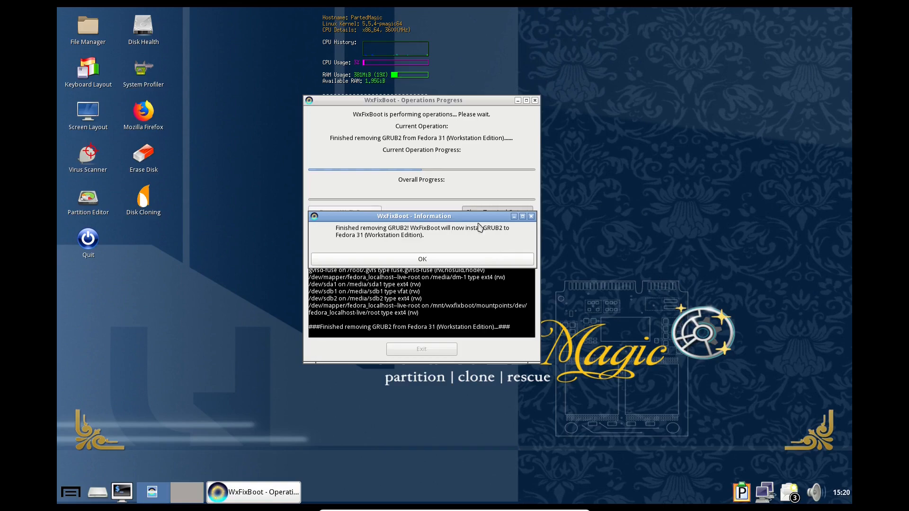
# Continue with installing GRUB2 to Fedora 31, dismiss the package update error, and retry the bootloader installation.
pyautogui.click(433, 265)
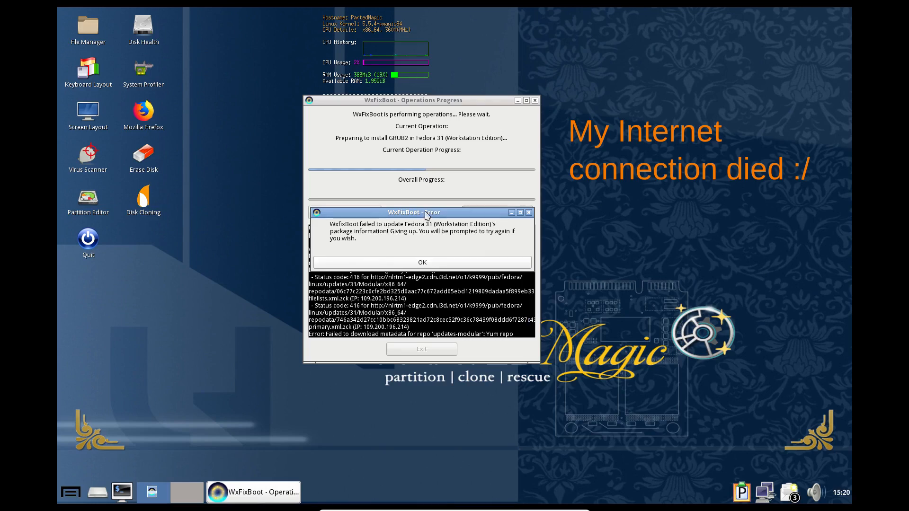
pyautogui.moveTo(433, 214); pyautogui.dragTo(187, 174)
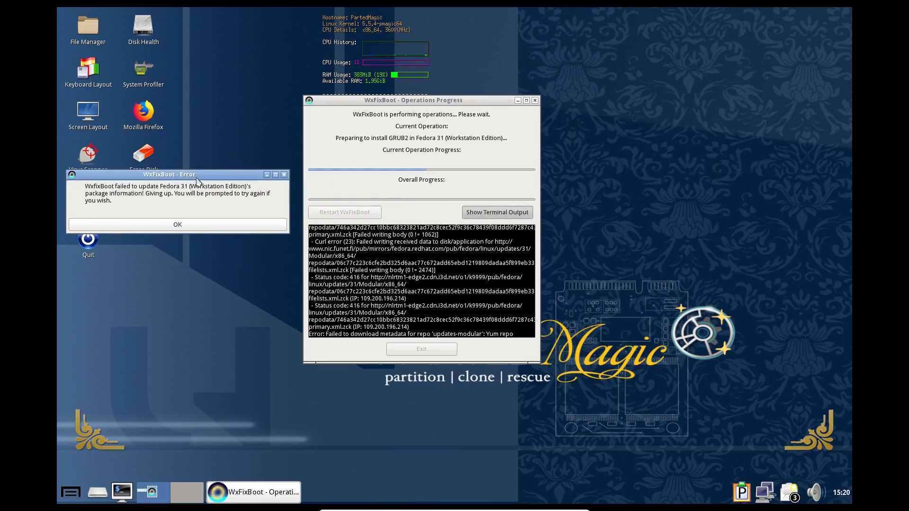
pyautogui.click(217, 229)
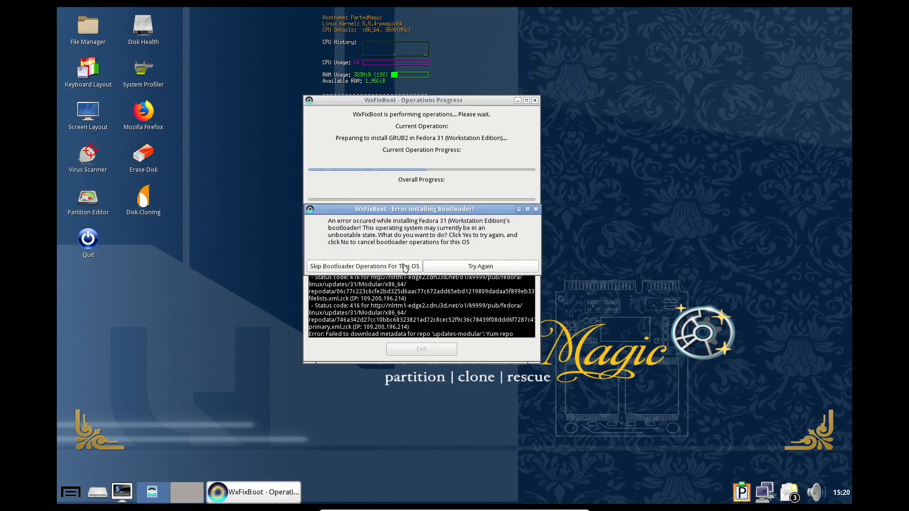
pyautogui.click(453, 269)
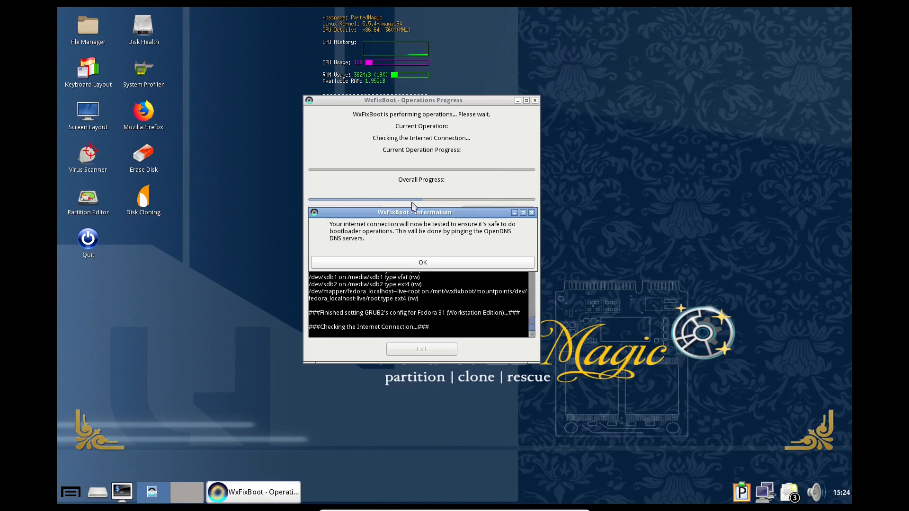
# Allow the internet connection test for Ubuntu 18.04.4 LTS's bootloader operations and proceed with installing LILO.
pyautogui.click(449, 264)
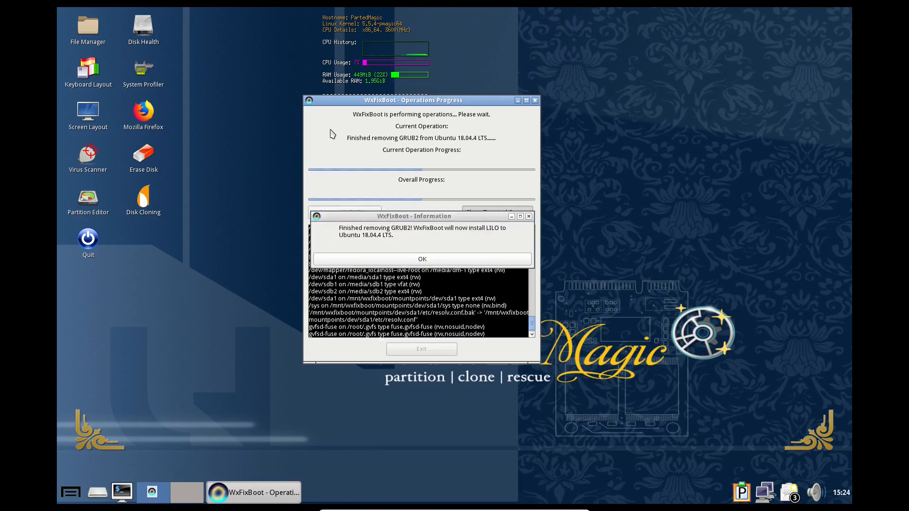
pyautogui.click(455, 259)
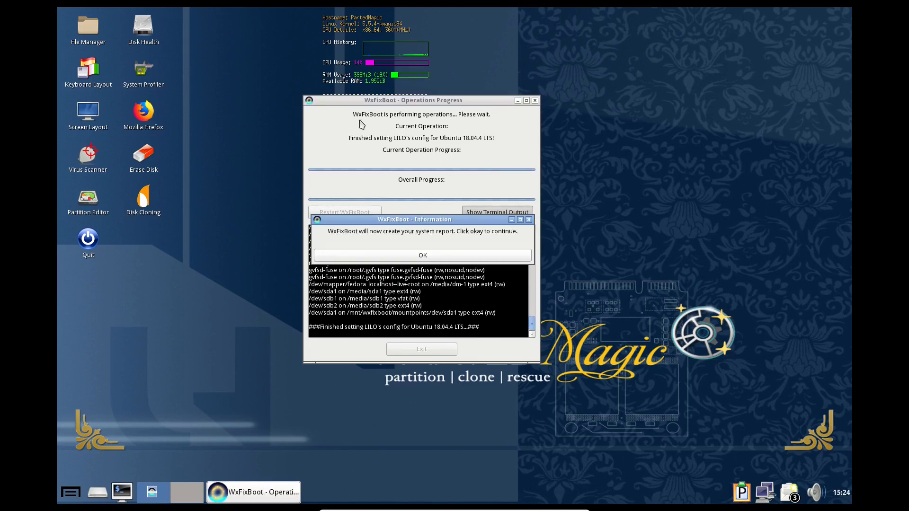
# Create the system report and save it to the Desktop as report.txt.
pyautogui.click(408, 260)
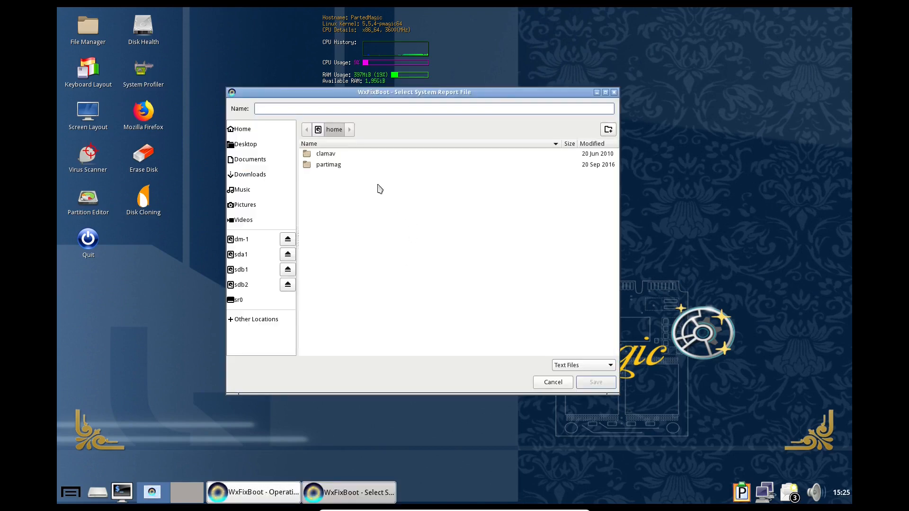
pyautogui.click(265, 144)
pyautogui.click(312, 107)
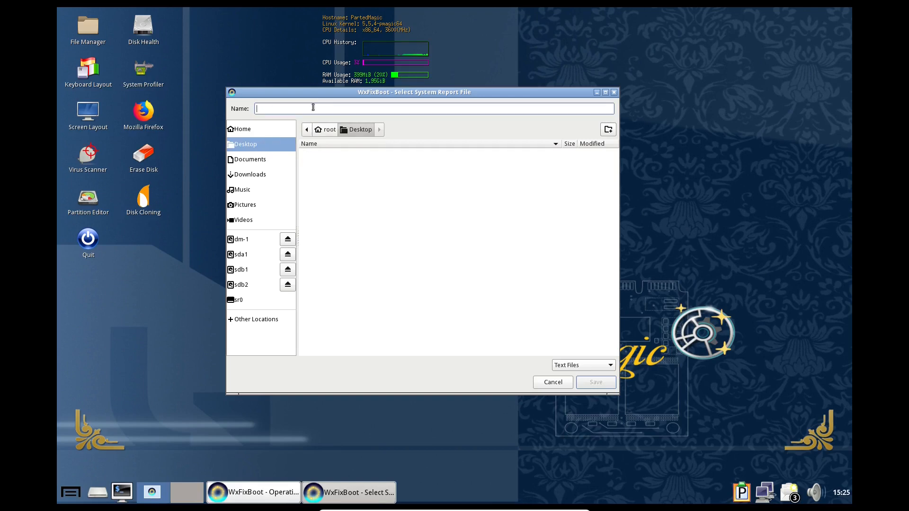
pyautogui.write('report.txt')
pyautogui.click(591, 383)
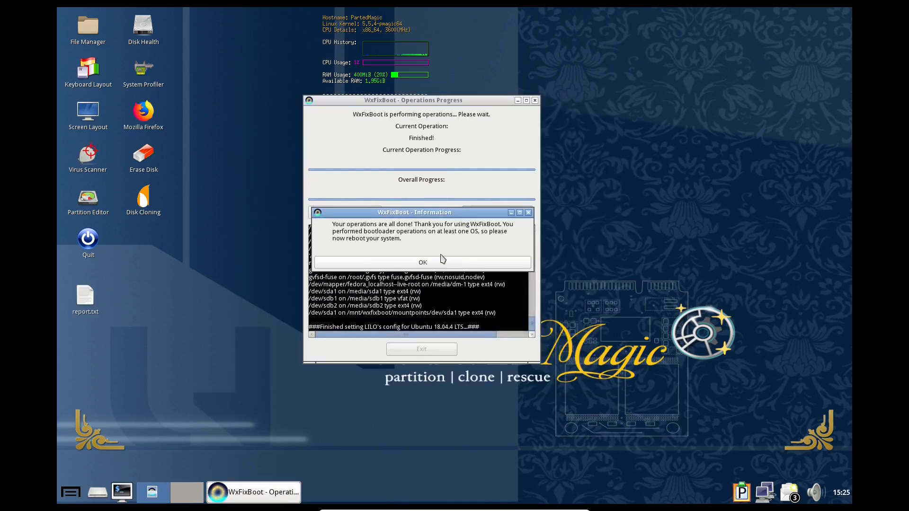
# Acknowledge that the operations are done and exit WxFixBoot without keeping its log file.
pyautogui.click(442, 263)
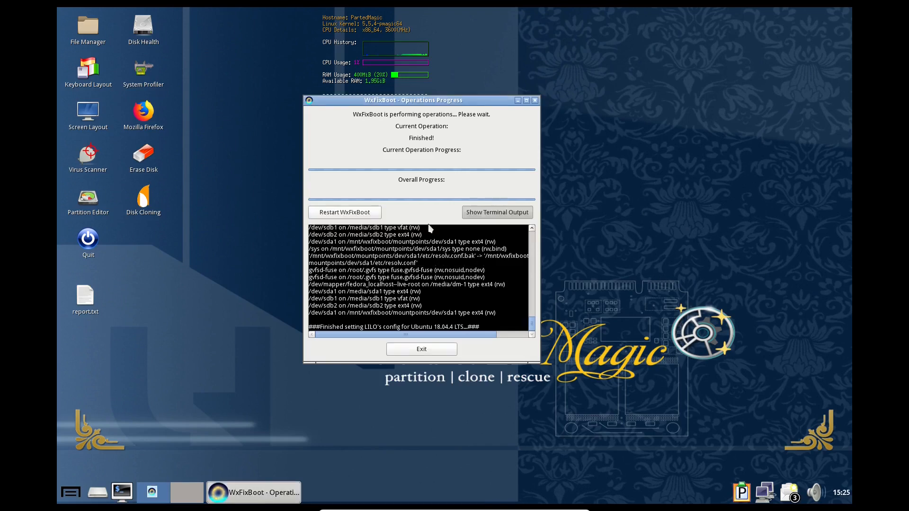
pyautogui.moveTo(412, 101); pyautogui.dragTo(573, 71)
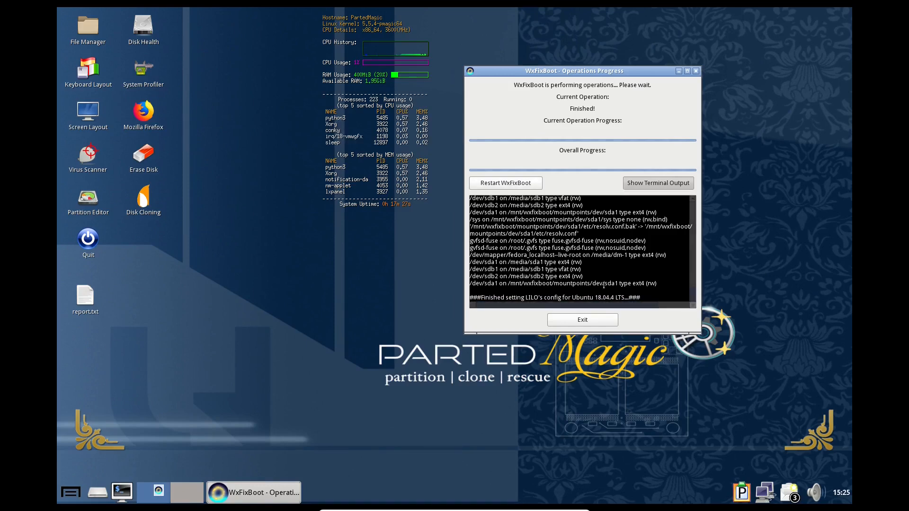
pyautogui.click(583, 321)
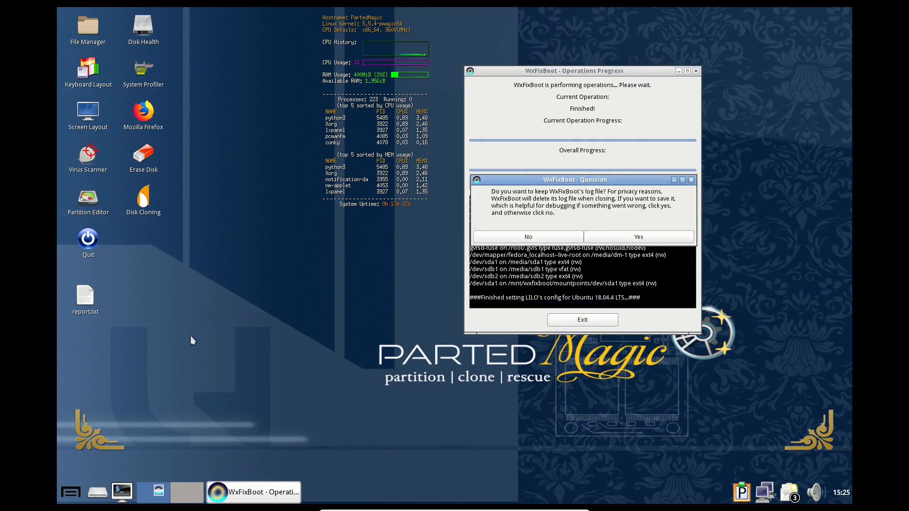
pyautogui.click(500, 234)
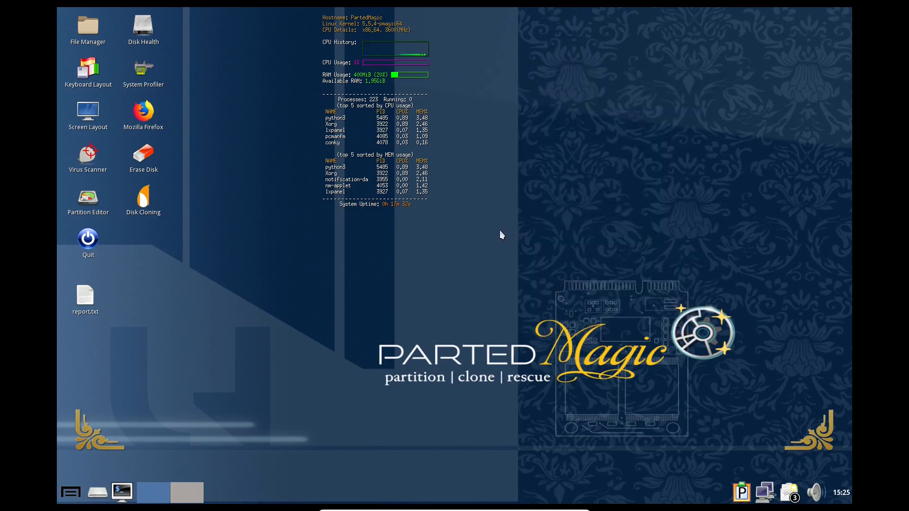
# Open report.txt from the Desktop in an enlarged window and review its firmware and per-disk information.
pyautogui.doubleClick(90, 291)
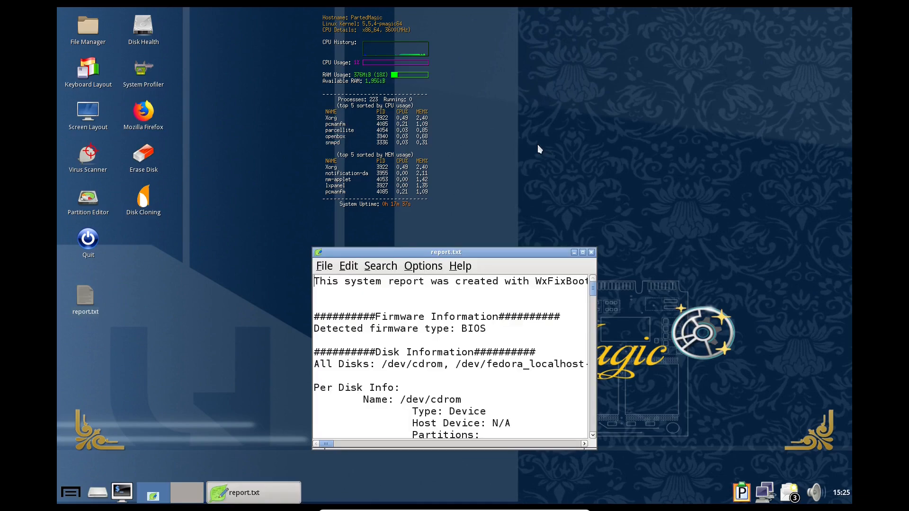
pyautogui.doubleClick(478, 252)
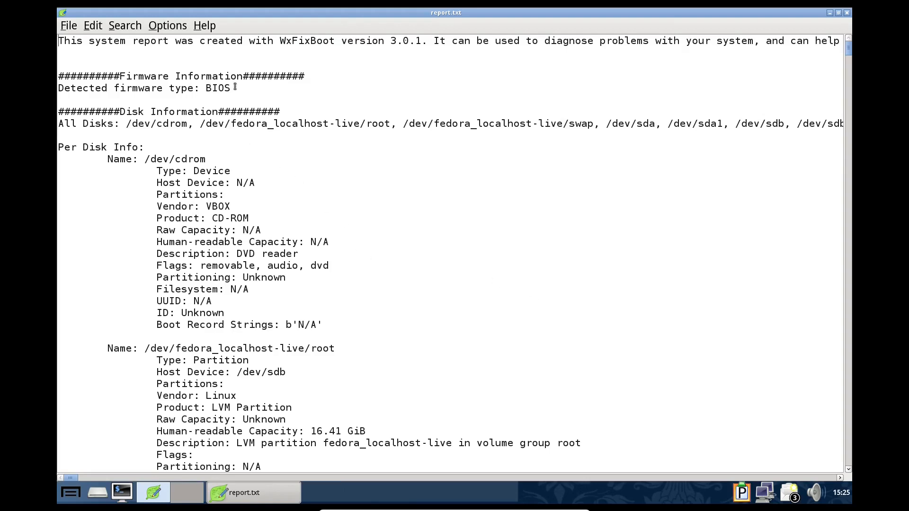
pyautogui.scroll(-4, 344, 163)
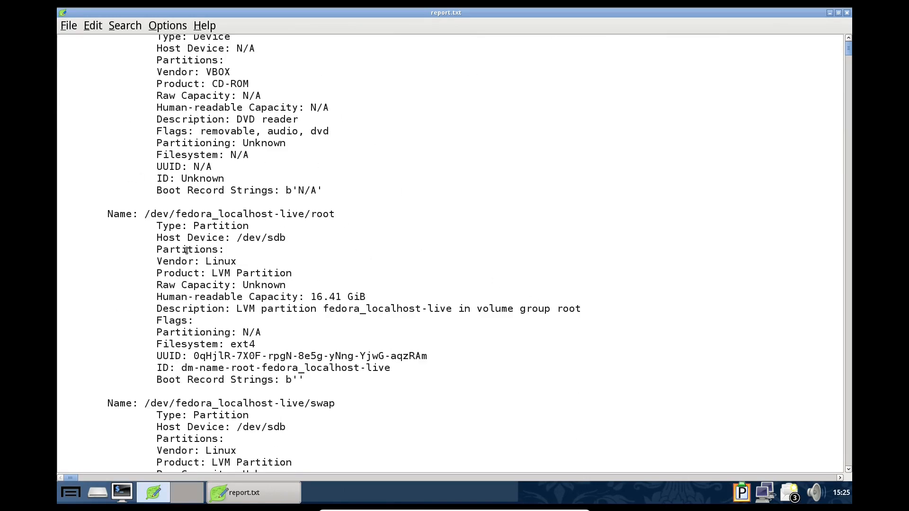
pyautogui.scroll(-4, 187, 251)
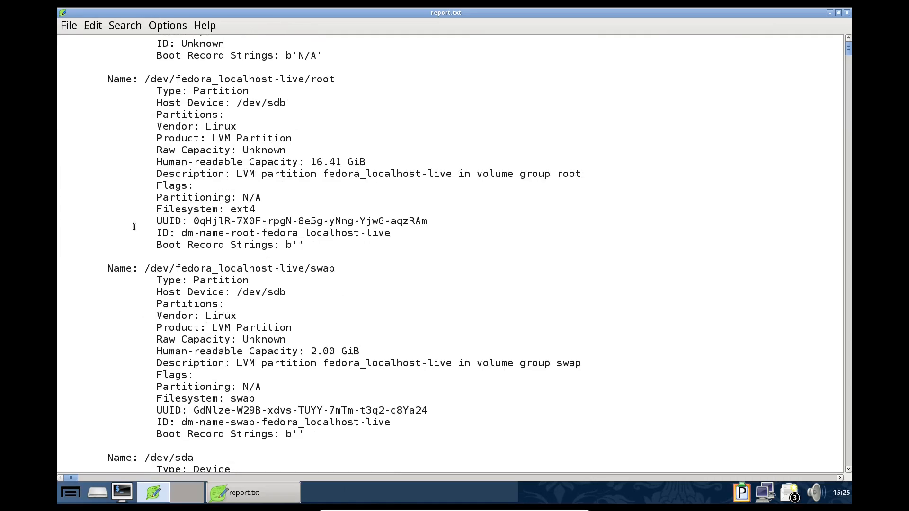
pyautogui.scroll(-20, 330, 256)
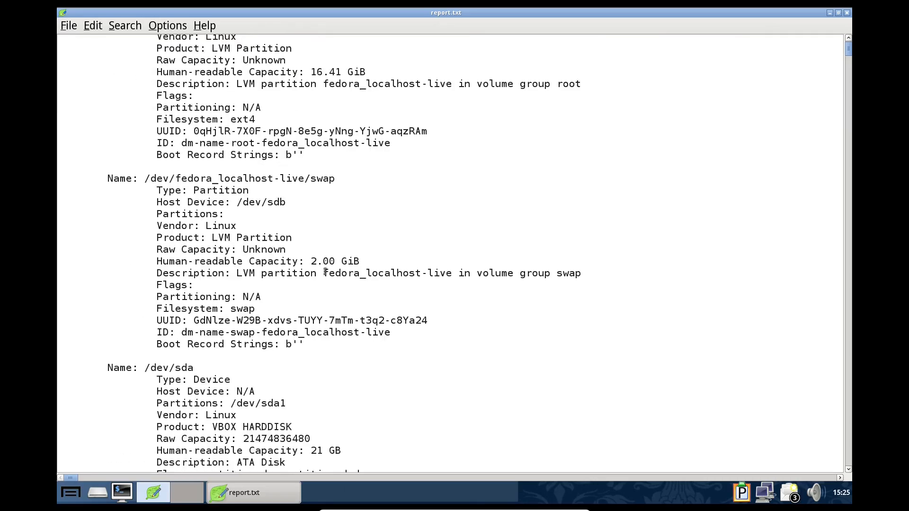
pyautogui.scroll(-9, 326, 289)
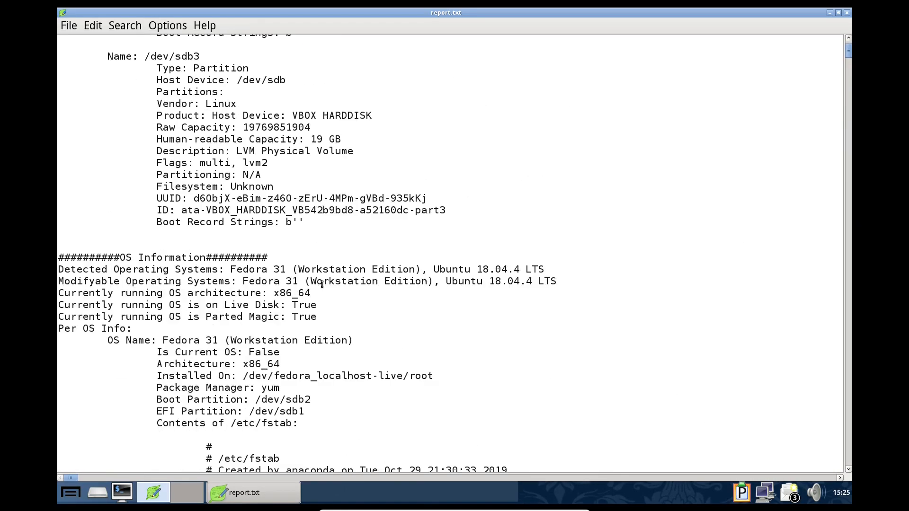
# Review the report's OS information for Fedora 31 and Ubuntu 18.04.4 LTS, including each system's /etc/fstab contents.
pyautogui.scroll(-3, 322, 284)
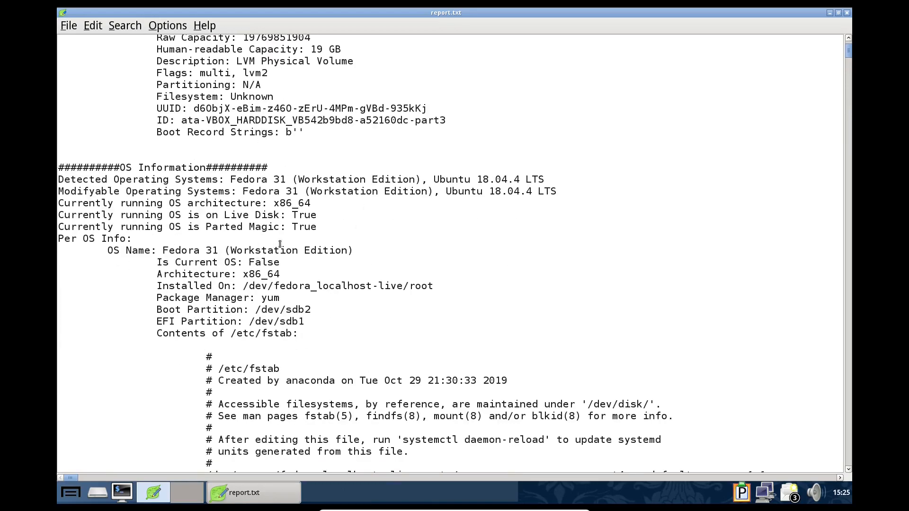
pyautogui.scroll(-5, 331, 246)
pyautogui.scroll(1, 311, 227)
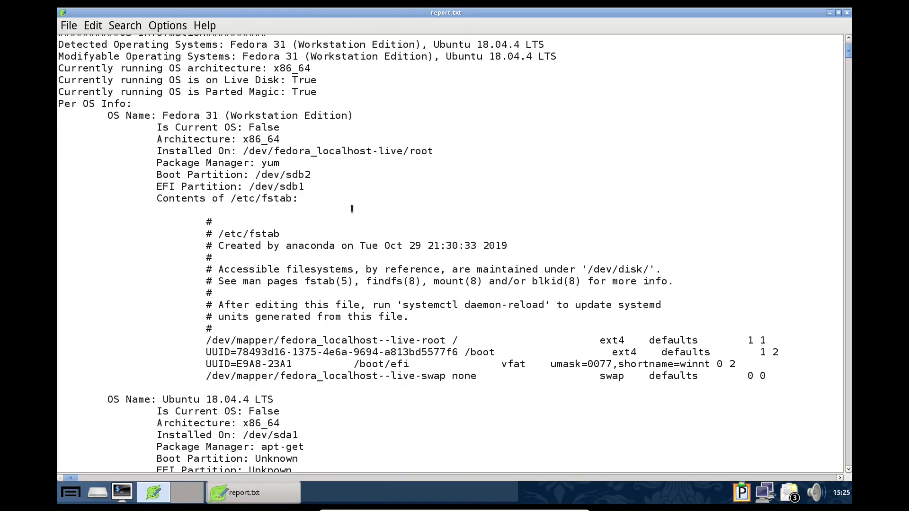
pyautogui.scroll(-8, 484, 183)
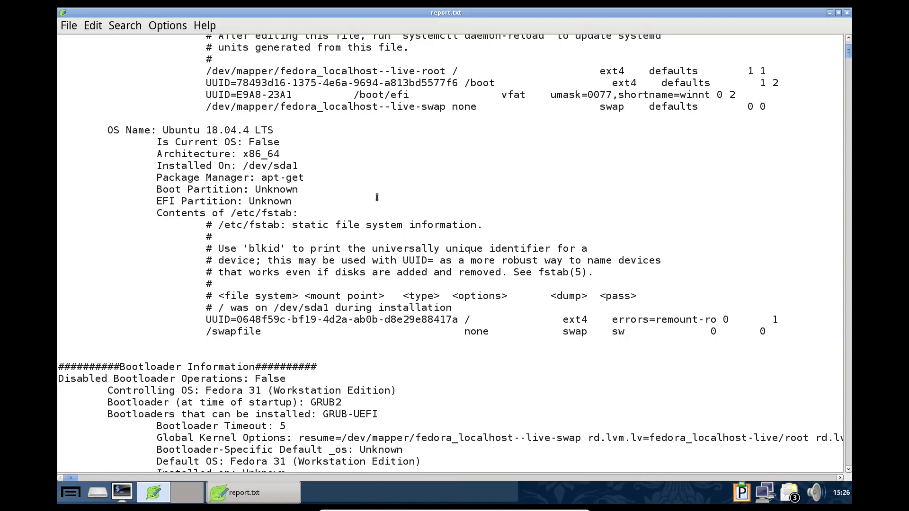
pyautogui.scroll(-3, 416, 198)
pyautogui.scroll(9, 251, 123)
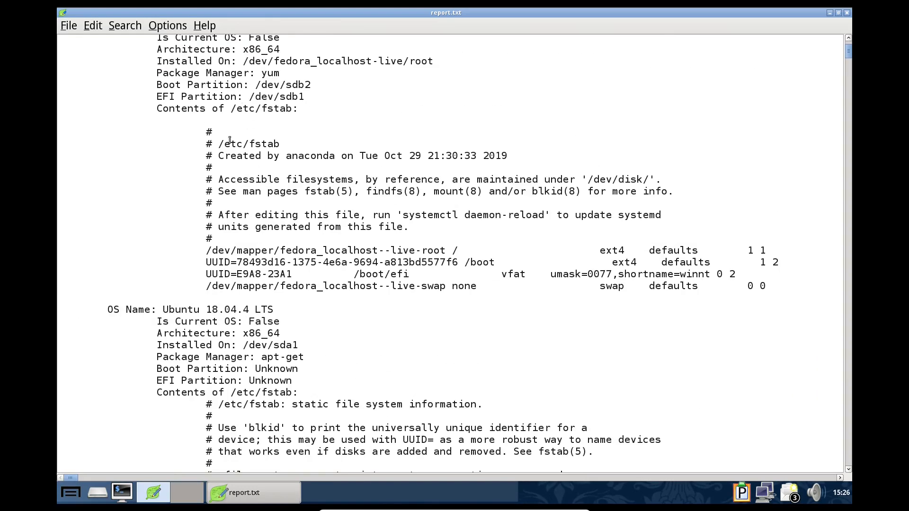
pyautogui.scroll(-6, 347, 241)
# Review the report's bootloader information, other WxFixBoot settings and terminal output, and close the report.
pyautogui.scroll(-8, 349, 242)
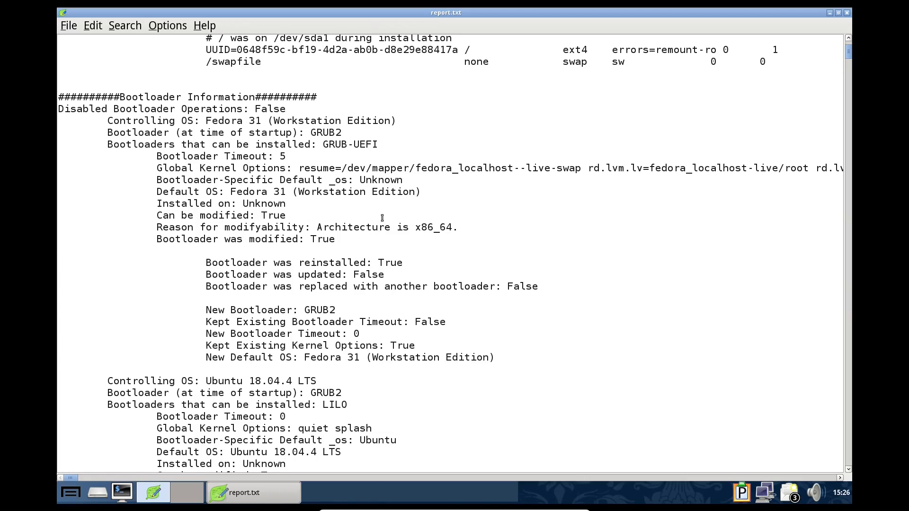
pyautogui.scroll(-15, 356, 244)
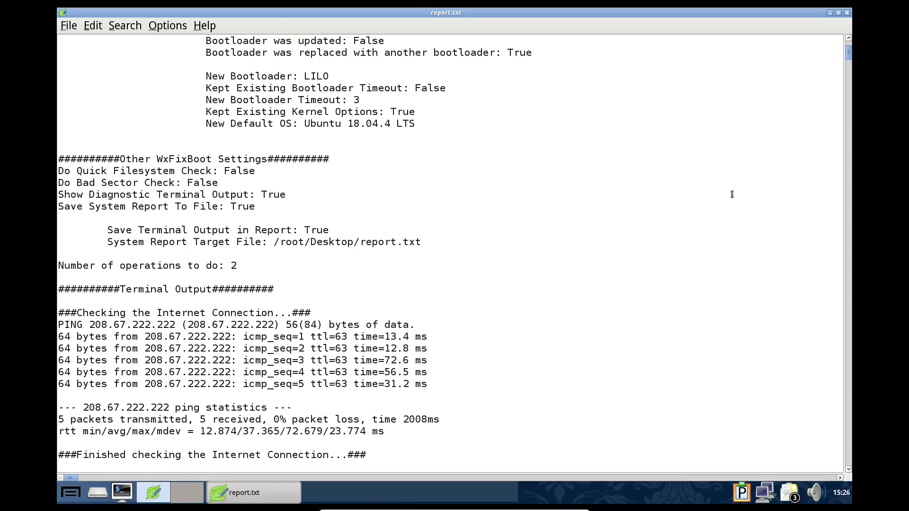
pyautogui.click(847, 13)
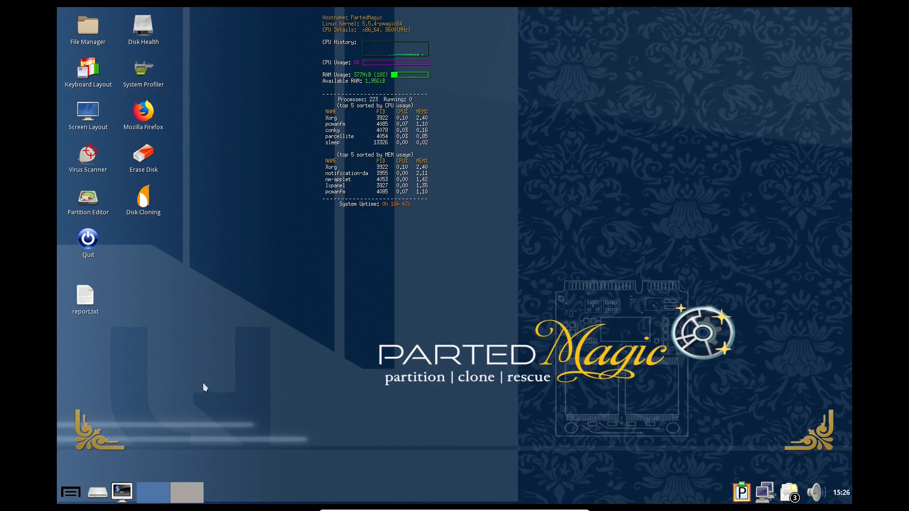
# Restart the computer from Parted Magic and use VirtualBox's temporary boot device selection to start the hard disk with Ubuntu's LILO bootloader.
pyautogui.click(71, 493)
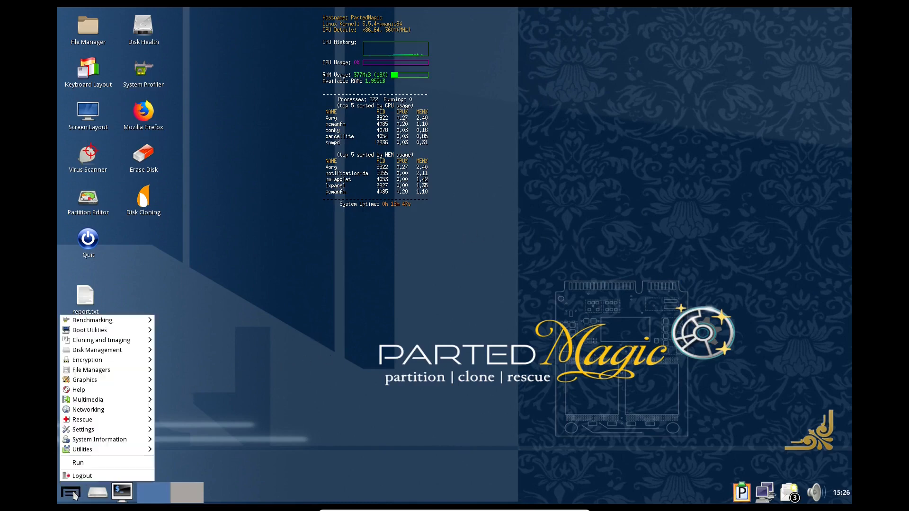
pyautogui.click(86, 473)
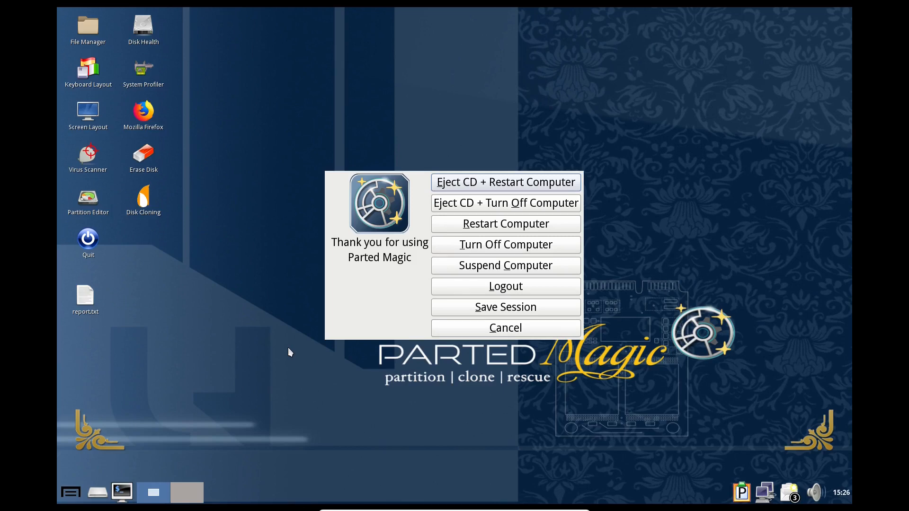
pyautogui.click(449, 226)
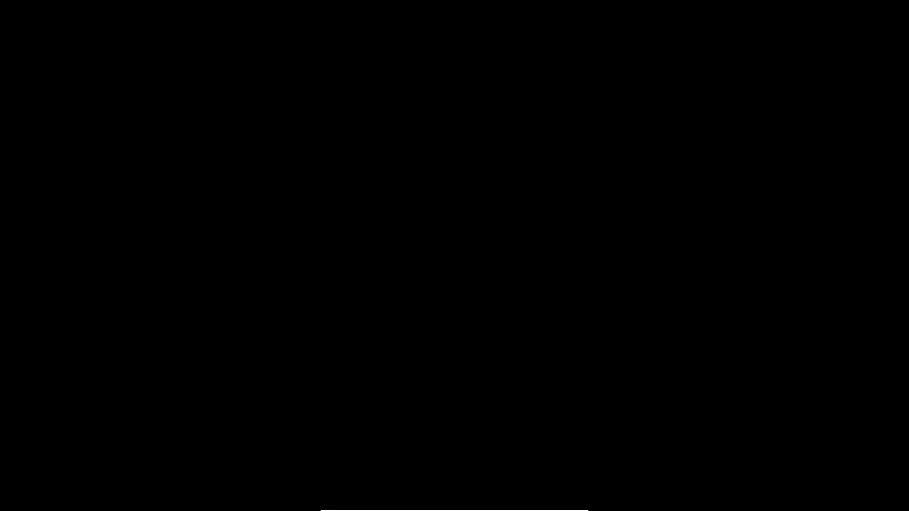
pyautogui.press('F12')
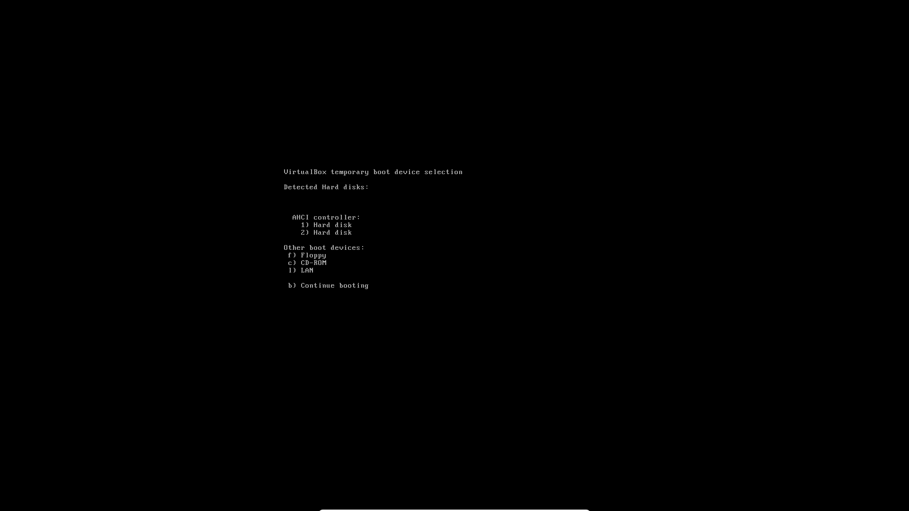
pyautogui.press('2')
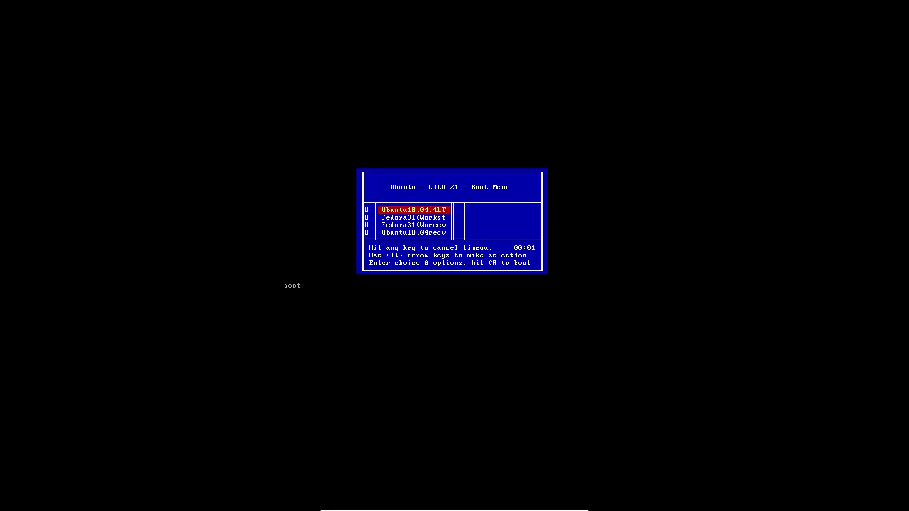
# Stop the LILO boot countdown and look through the Ubuntu, Fedora and recovery boot entries.
pyautogui.press('Down')
pyautogui.press('Down')
pyautogui.press('Up')
pyautogui.press('Up')
pyautogui.press('Down')
pyautogui.press('Up')
pyautogui.press('Down')
pyautogui.press('Down')
pyautogui.press('Down')
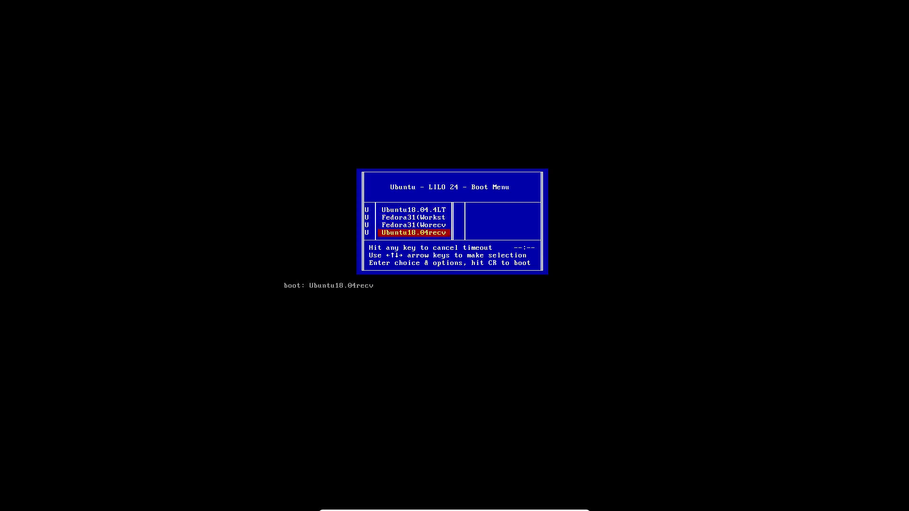
pyautogui.press('Up')
pyautogui.press('Down')
pyautogui.press('Up')
pyautogui.press('Up')
pyautogui.press('Up')
pyautogui.press('Down')
pyautogui.press('Down')
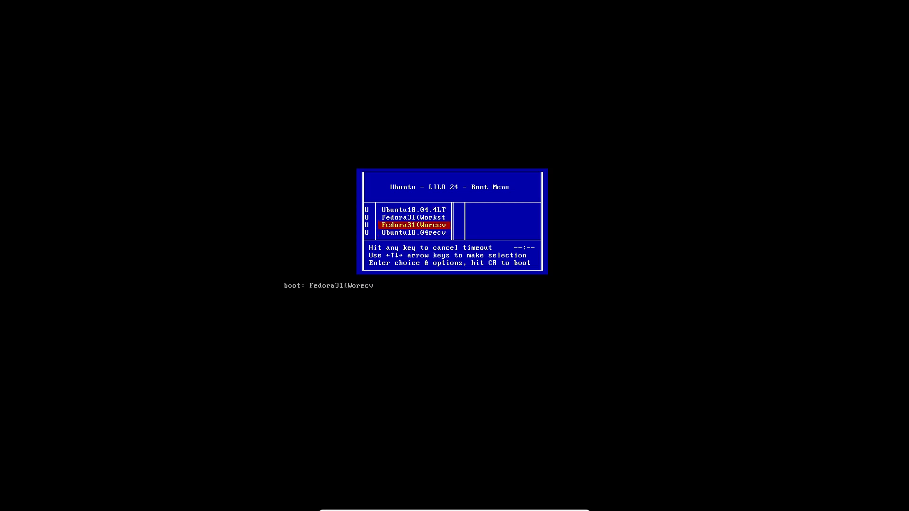
# Boot the regular Ubuntu 18.04.4 LTS entry from the LILO menu.
pyautogui.press('Up')
pyautogui.press('Up')
pyautogui.press('Return')
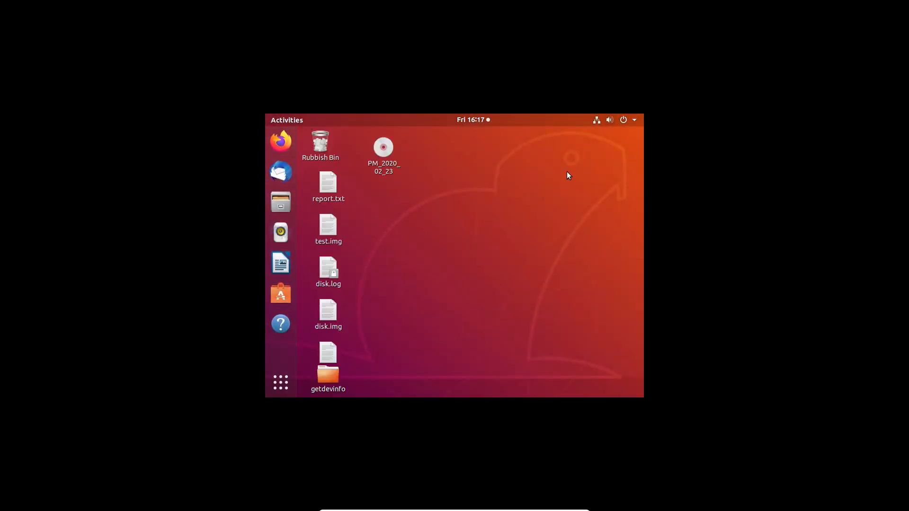
# Restart Ubuntu and choose hard disk 2 in VirtualBox's temporary boot device selection.
pyautogui.click(625, 120)
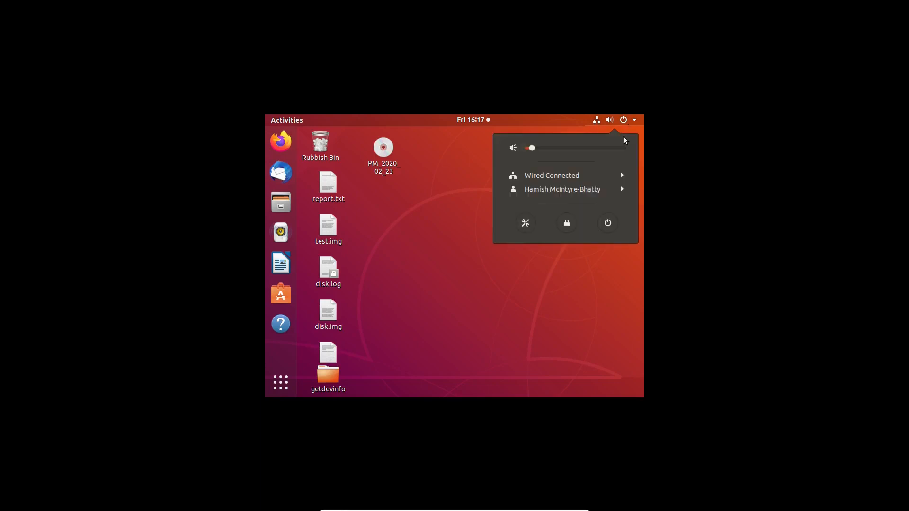
pyautogui.click(607, 222)
pyautogui.click(458, 294)
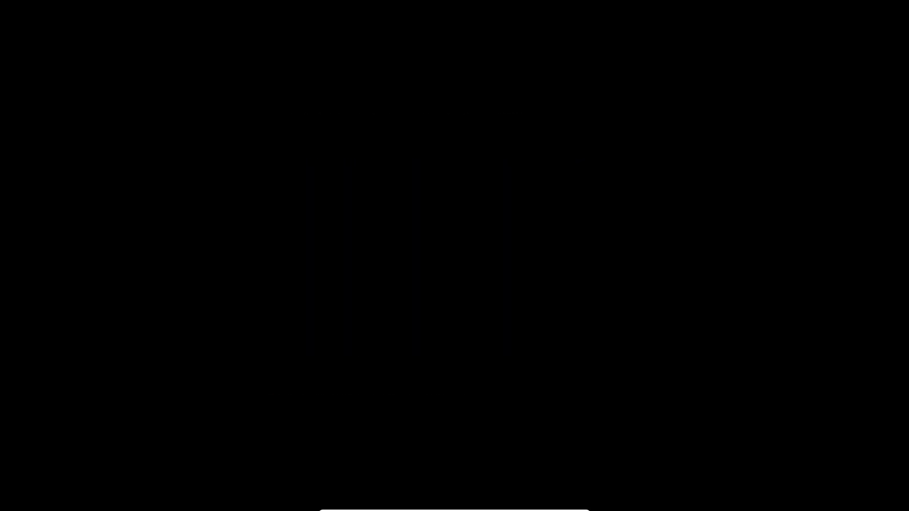
pyautogui.press('F12')
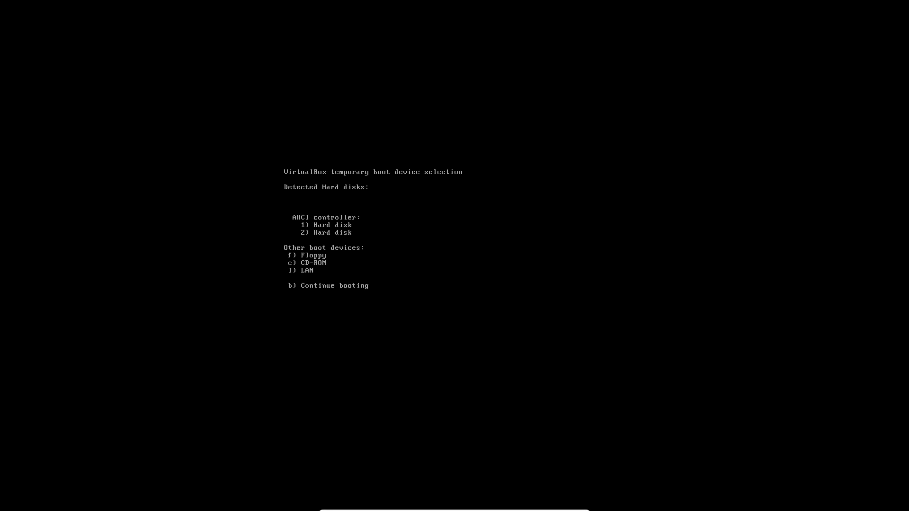
pyautogui.press('2')
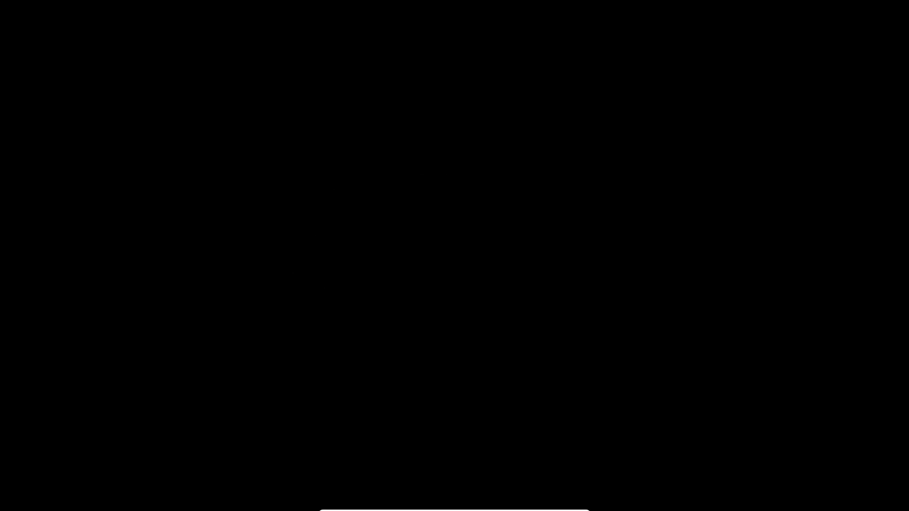